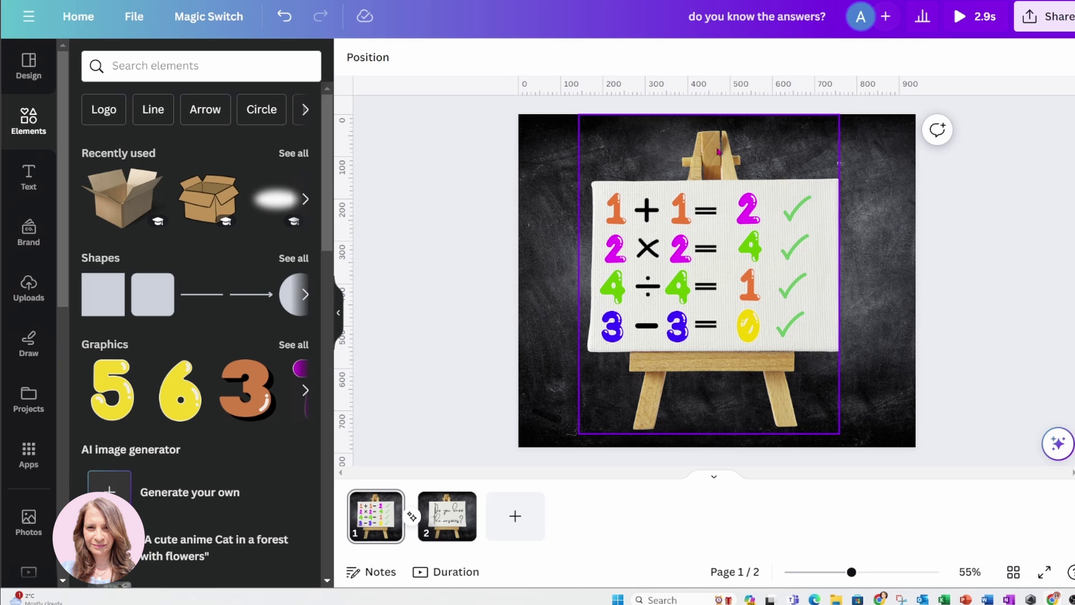
Add the cardboard box image, shrink it, and place it at the easel's lower right.
left_click(718, 151)
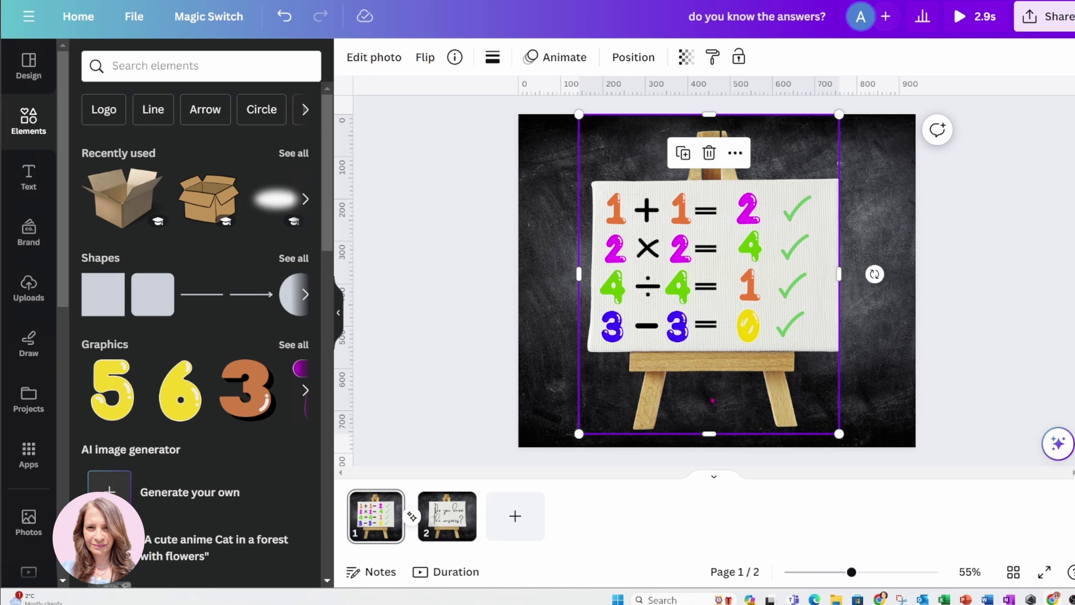
left_click(615, 212)
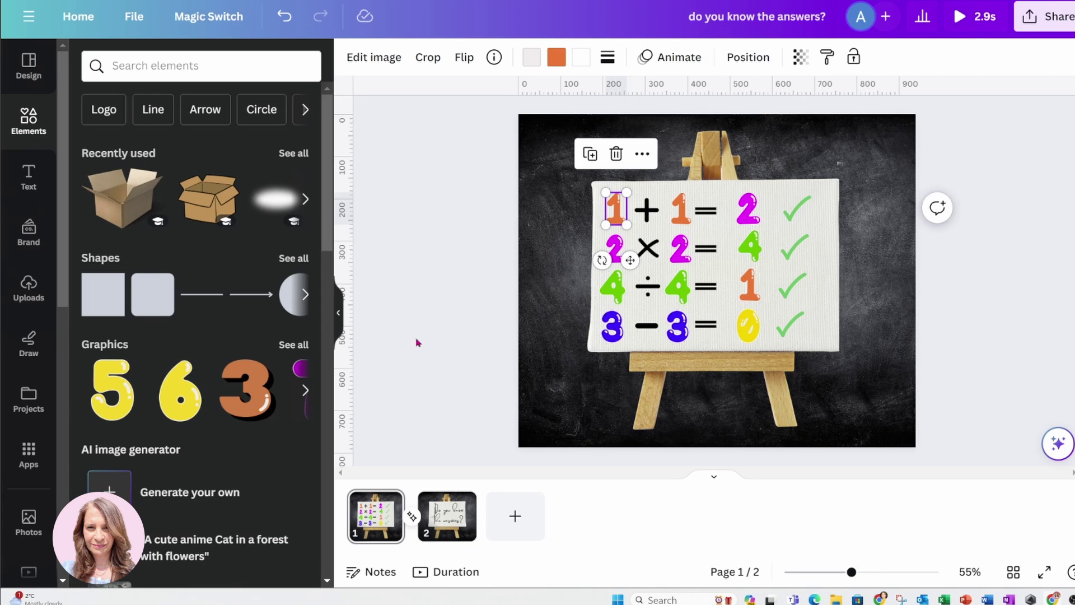
left_click(459, 231)
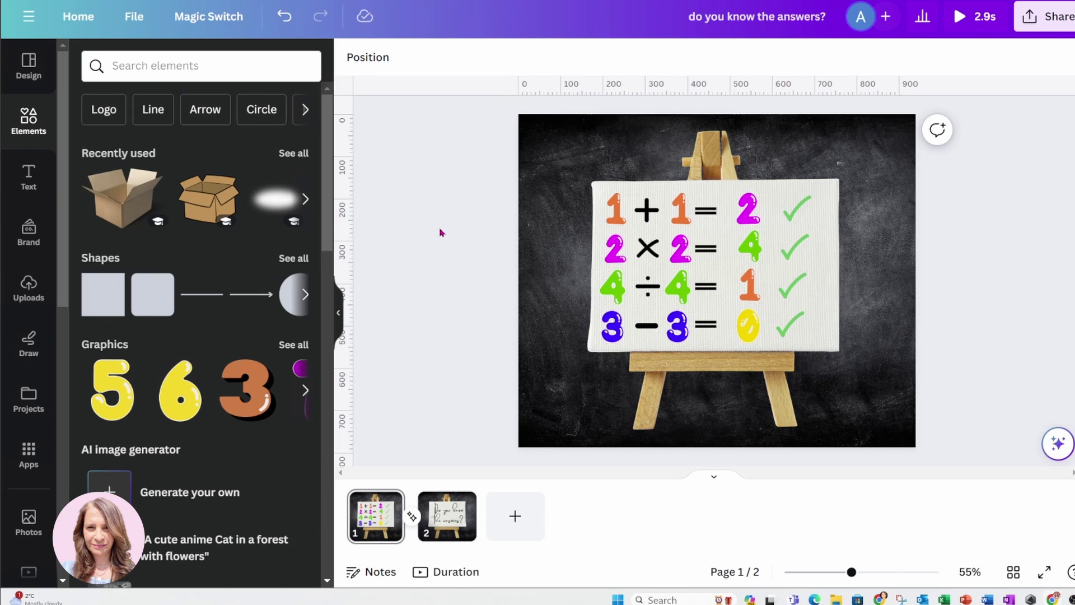
left_click(99, 203)
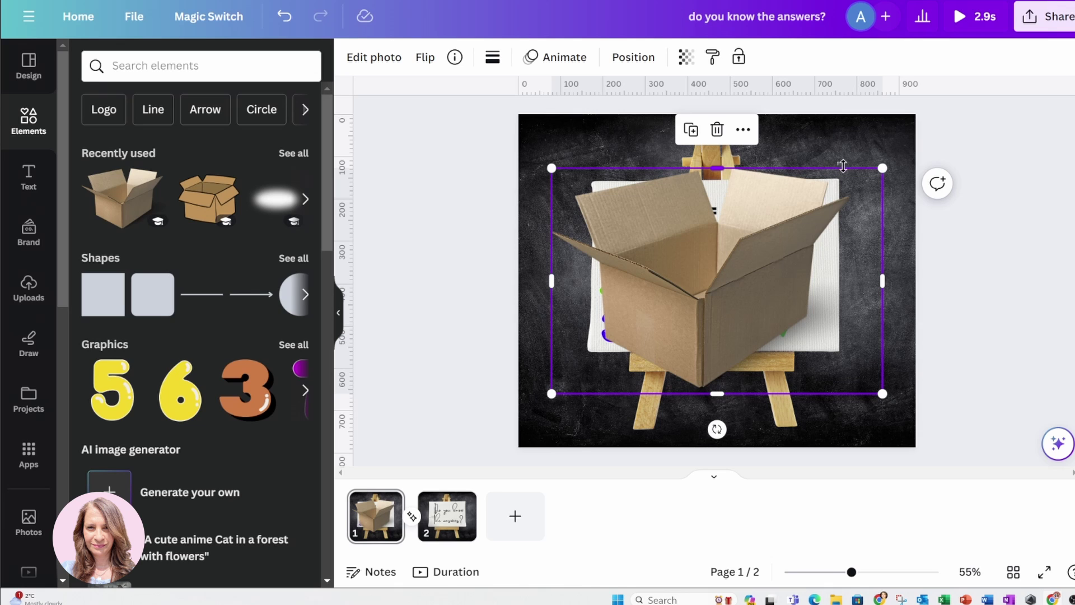
left_click_drag(881, 167, 715, 283)
left_click_drag(631, 345, 832, 407)
Duplicate the box and crop the copy down to its front panel.
left_click(837, 308)
left_click_drag(859, 343, 850, 401)
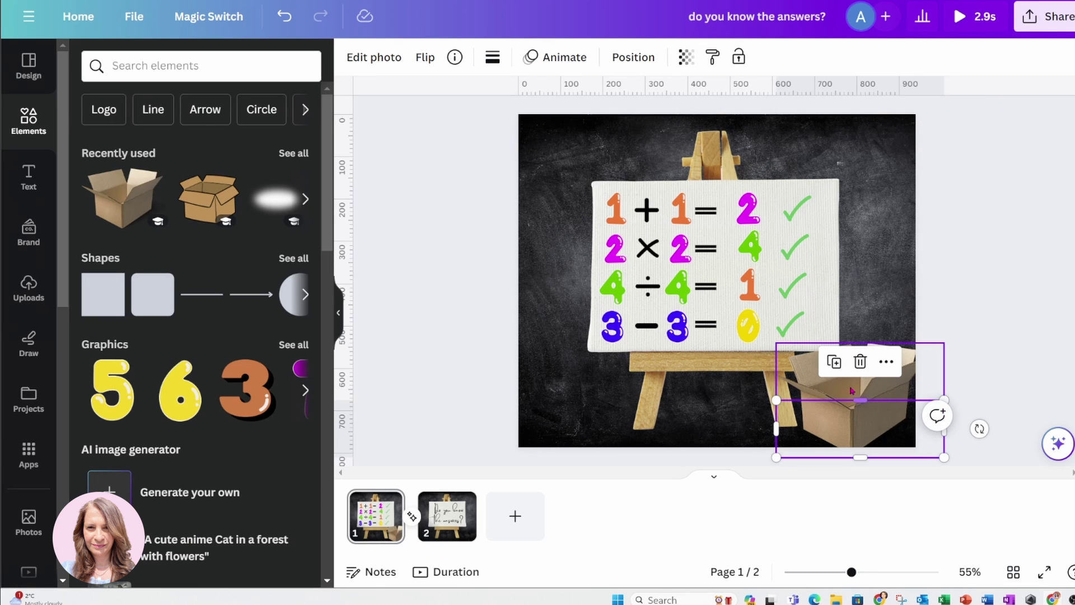
left_click(942, 266)
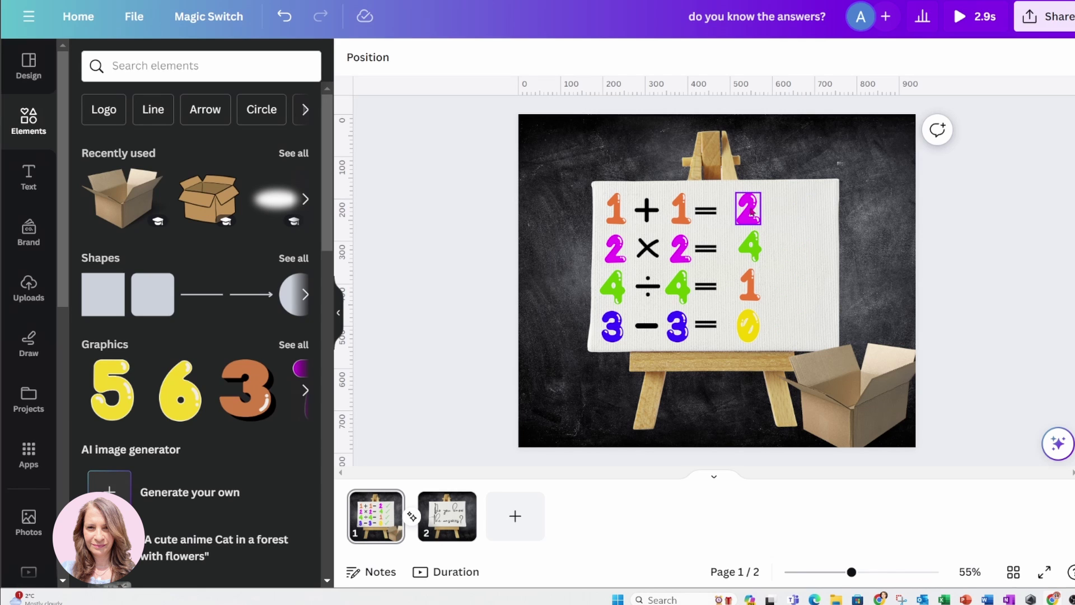
Duplicate the answer numbers 2, 4, 1 and 0 and move the copies to the right edge.
left_click(754, 215)
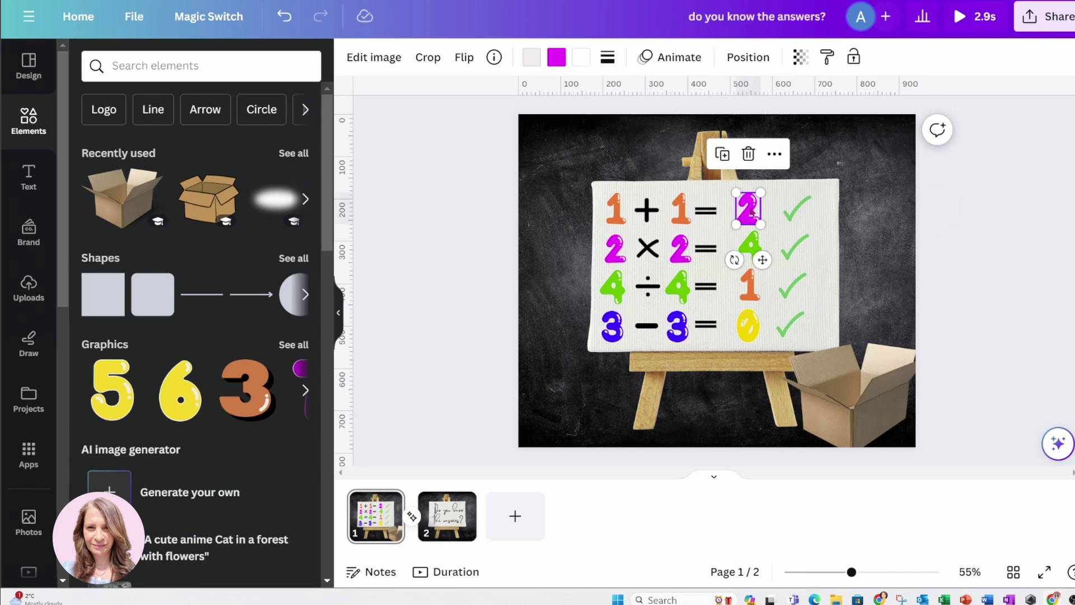
left_click(751, 240, "shift")
left_click(749, 279, "shift")
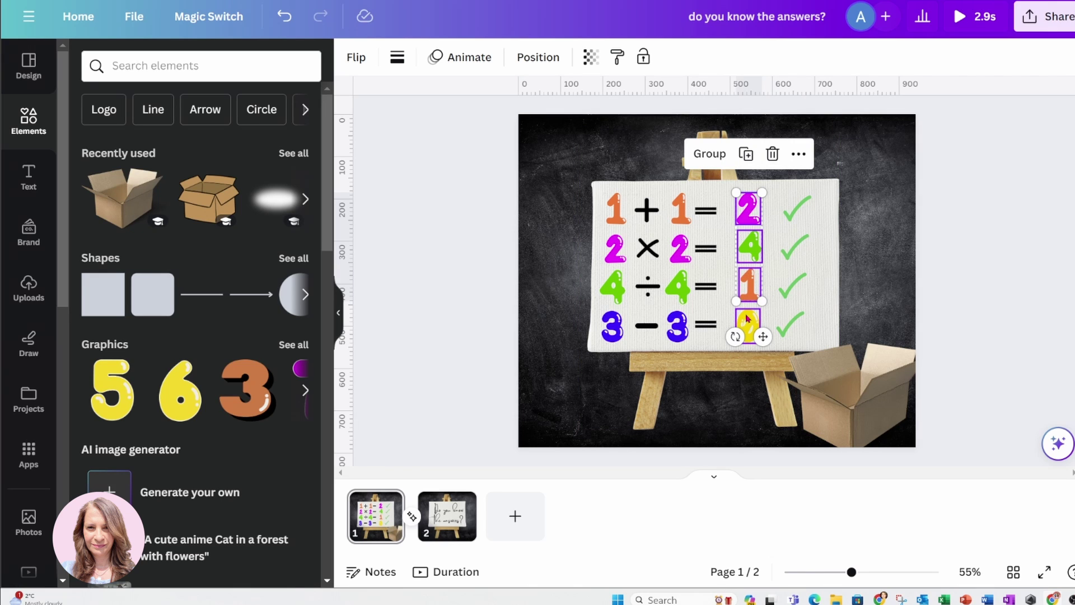
left_click(746, 318, "shift")
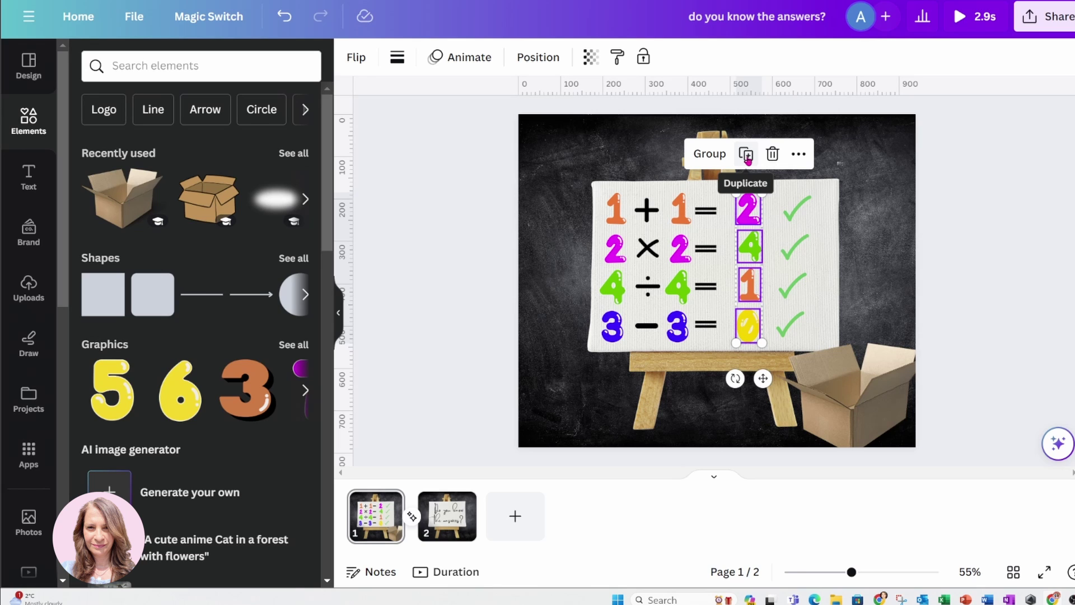
left_click(746, 157)
left_click_drag(765, 383, 889, 345)
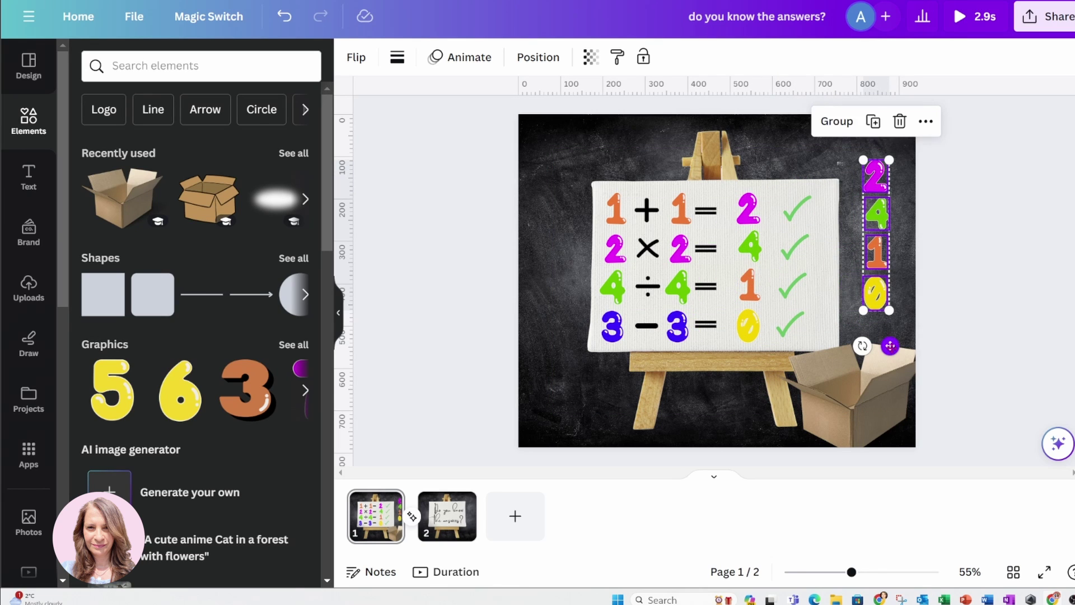
left_click(931, 229)
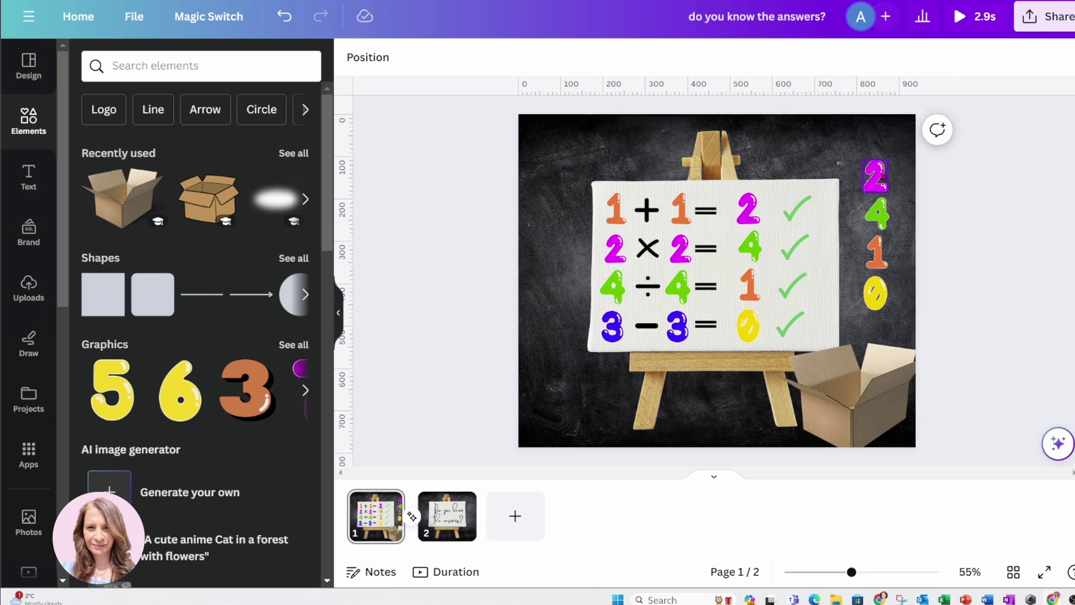
Stack the copied 2, 1 and 0 onto the copied 4 and move the stack into the box.
left_click_drag(880, 175, 878, 213)
left_click_drag(879, 250, 886, 212)
mouse_move(875, 292)
left_mouse_down()
mouse_move(869, 218)
mouse_move(871, 226)
mouse_move(888, 196)
mouse_move(901, 216)
mouse_move(880, 222)
mouse_move(849, 300)
mouse_move(846, 384)
left_mouse_up()
left_click(881, 205)
left_click(981, 194)
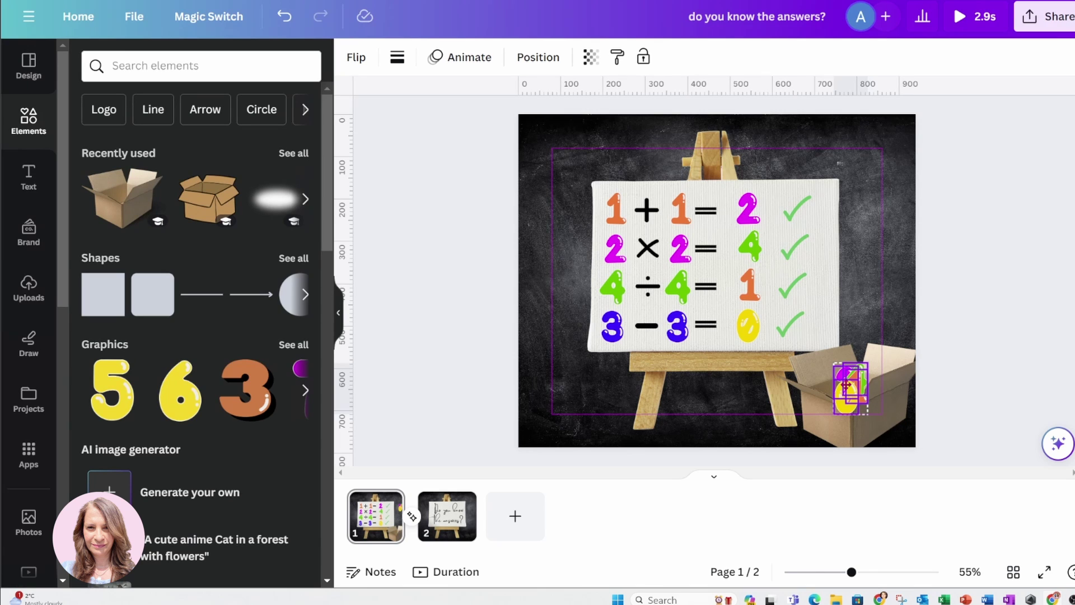
left_click_drag(845, 386, 848, 389)
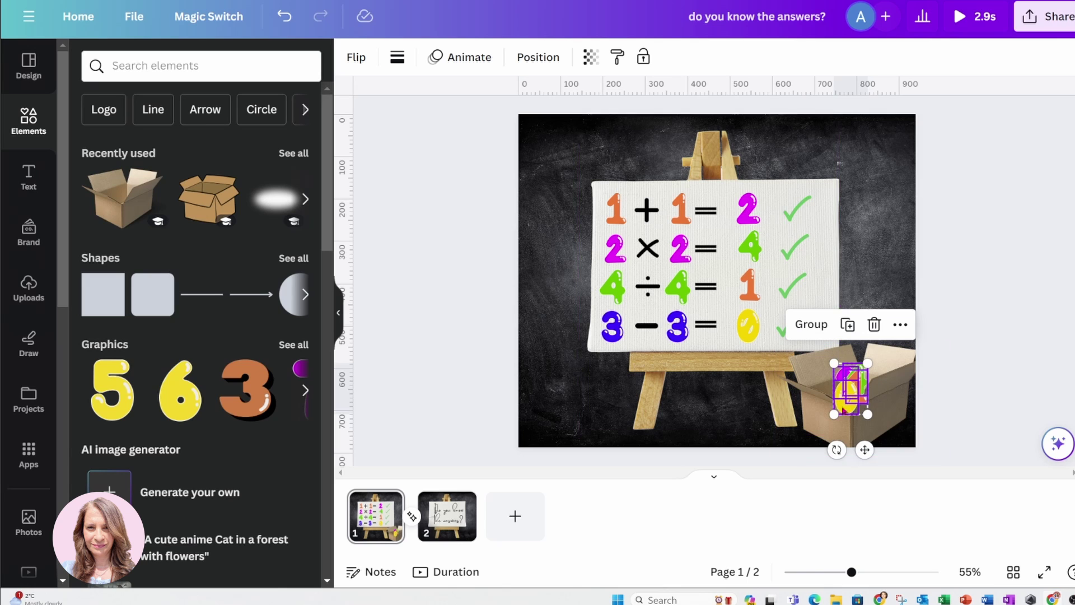
left_click(542, 62)
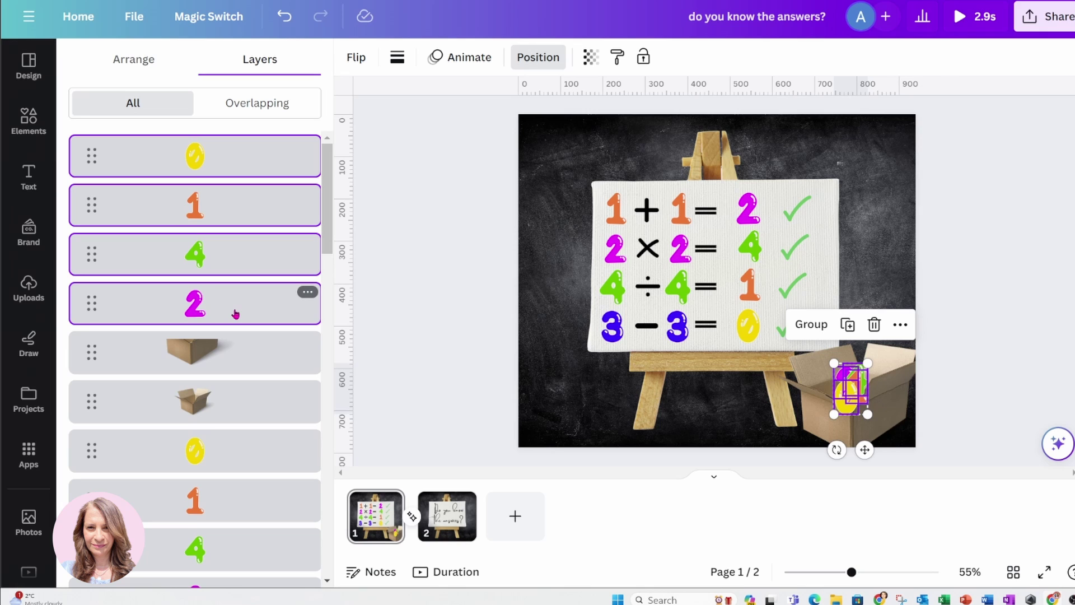
Drag the cropped box-front layer above the answer-number layers in the layer list.
left_click(217, 353)
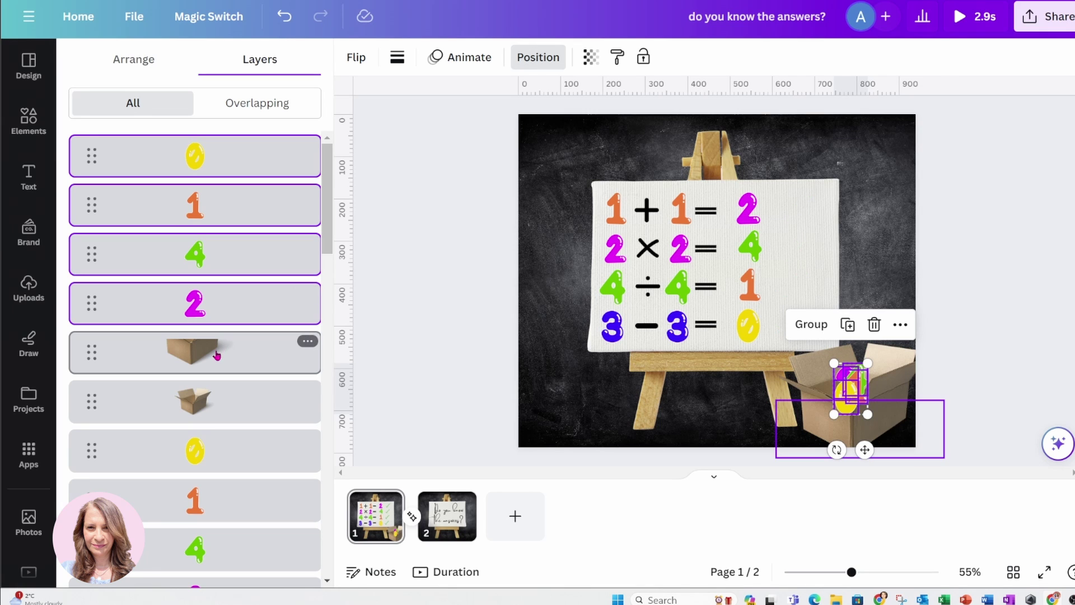
left_click_drag(216, 353, 212, 140)
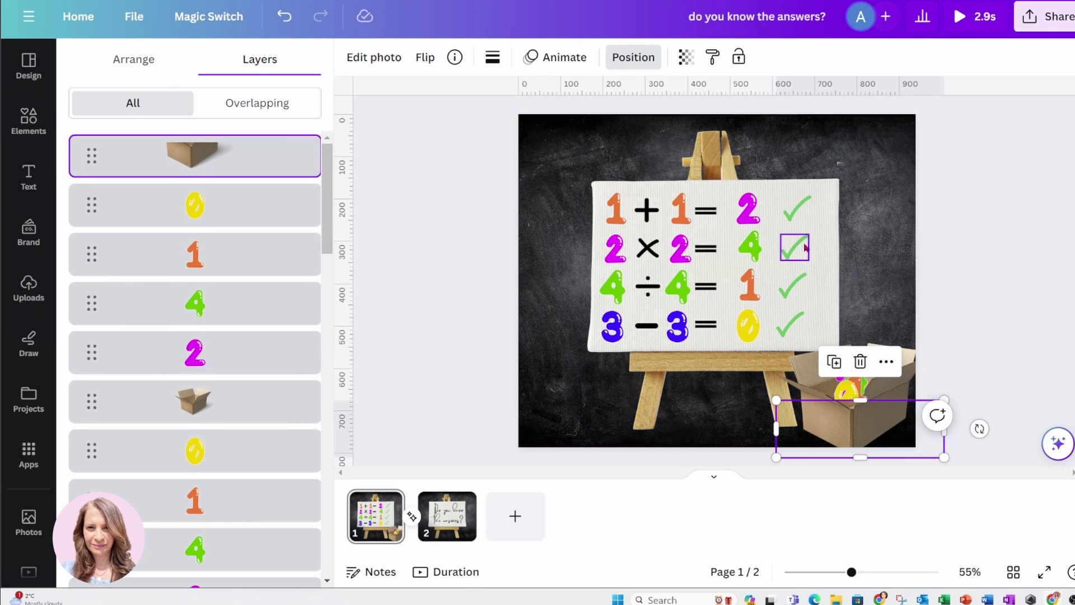
left_click(971, 222)
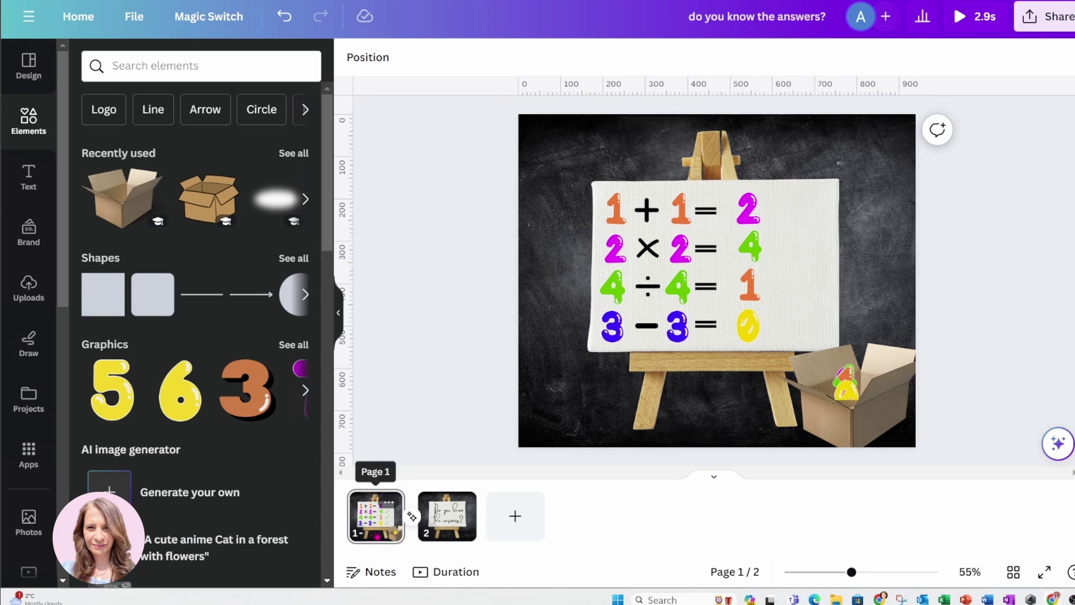
Duplicate page 1, move the copy to the end as page 3, and preview it.
left_click(375, 524)
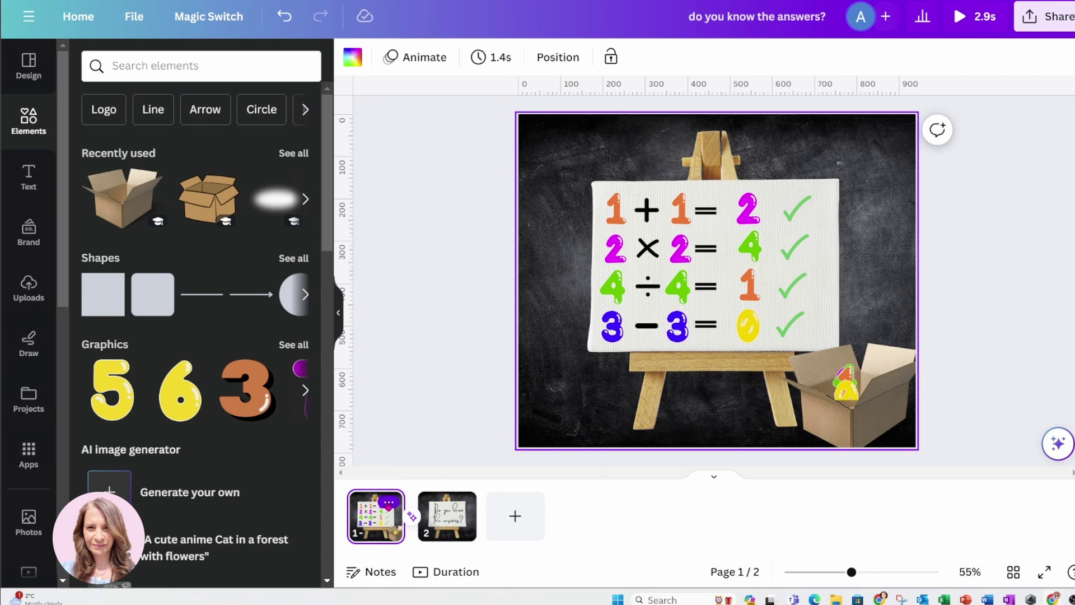
left_click(389, 502)
left_click(427, 288)
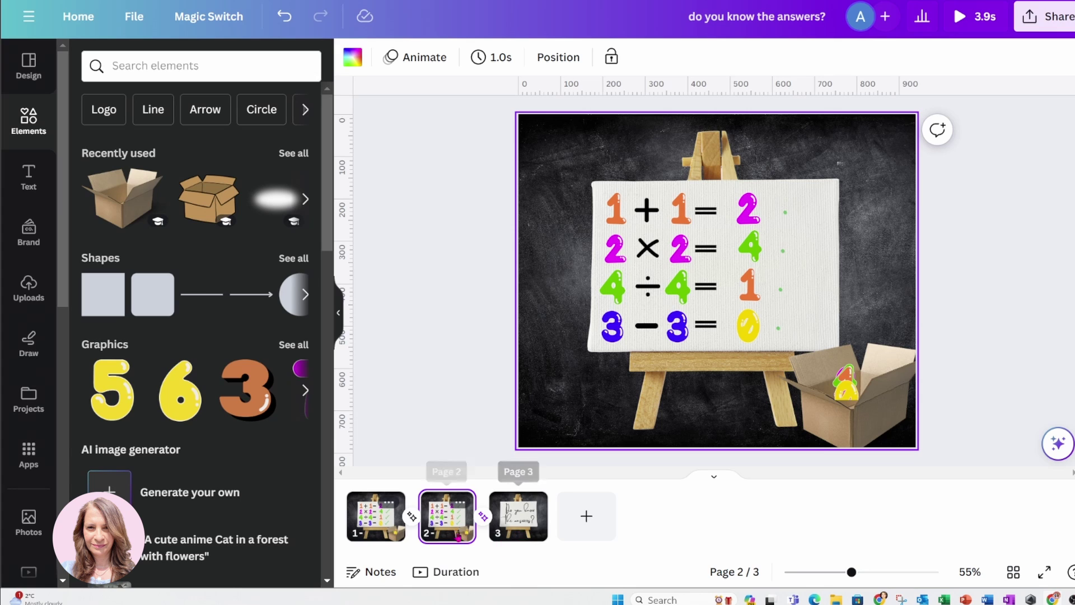
left_click_drag(458, 536, 546, 525)
left_click(444, 519)
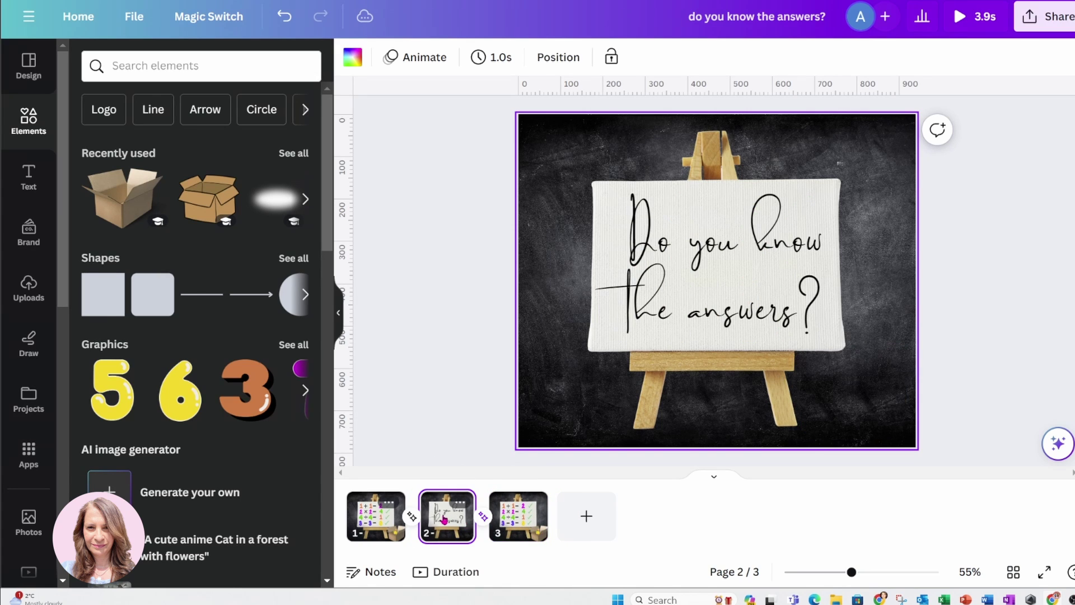
left_click(508, 524)
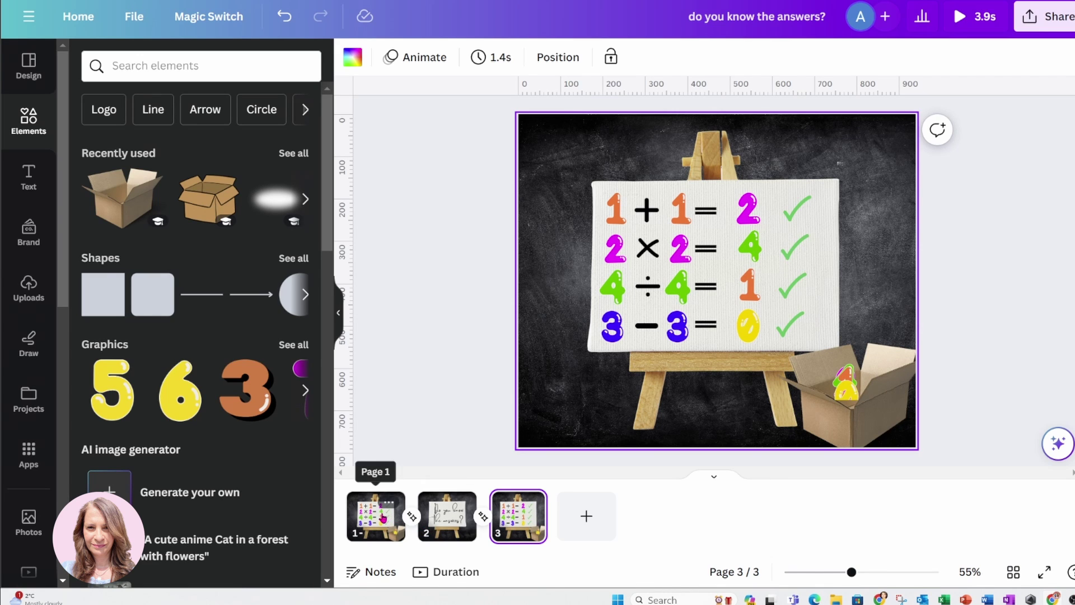
left_click(511, 523)
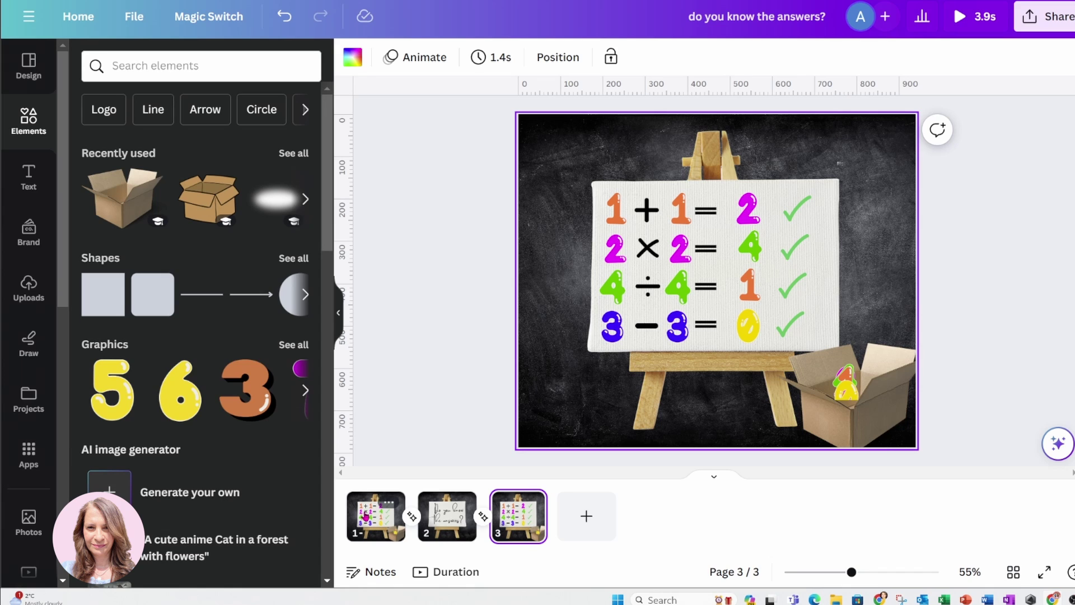
left_click(1013, 186)
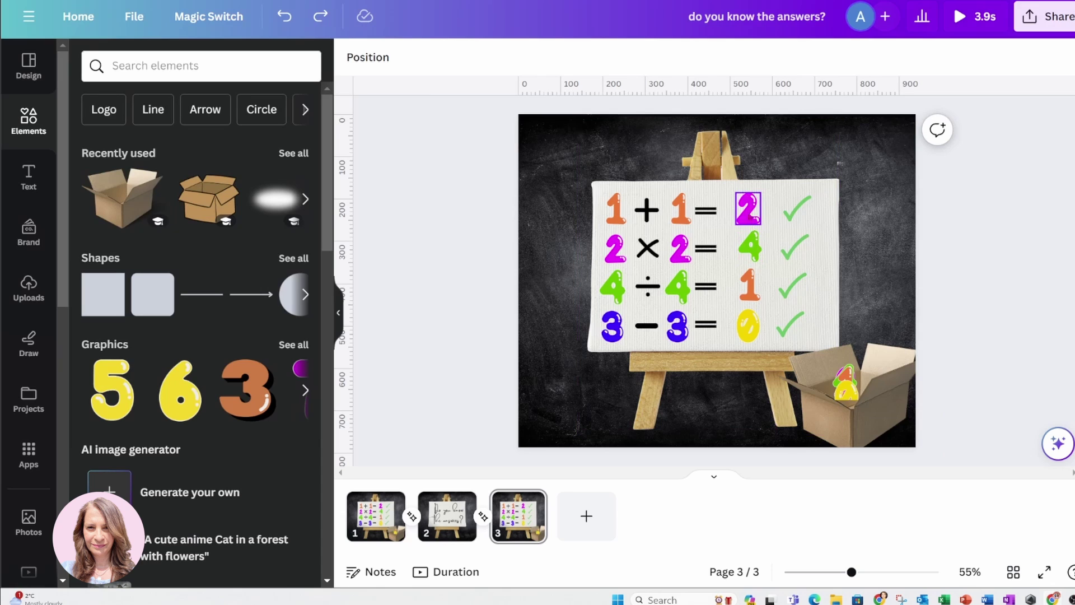
Delete the board's answer numbers 2, 4, 1 and 0 from page 3.
left_click(747, 208)
left_click(755, 242, "shift")
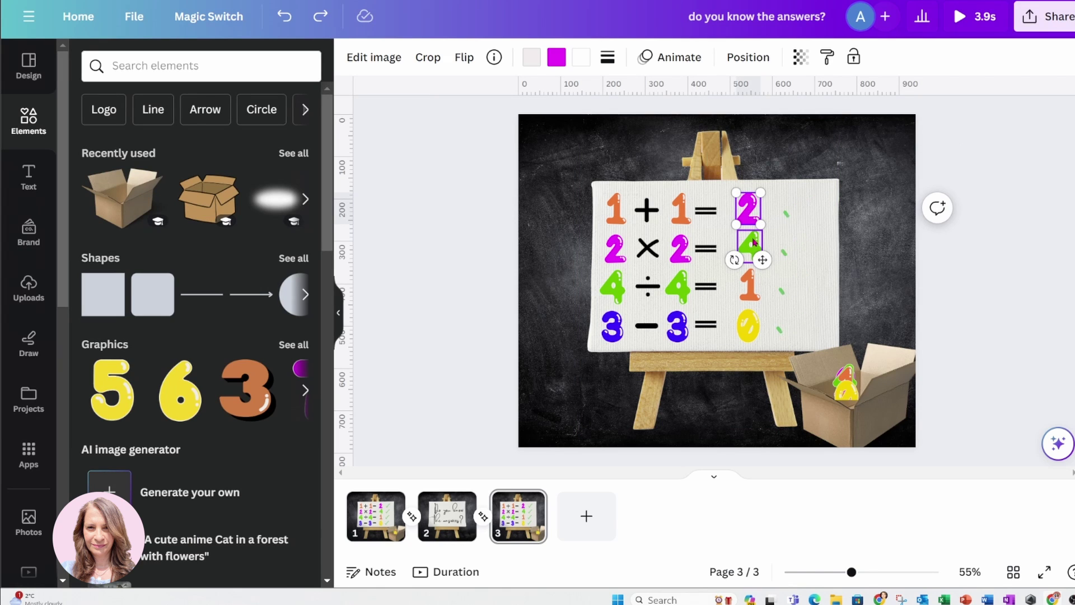
left_click(749, 271, "shift")
left_click(748, 323, "shift")
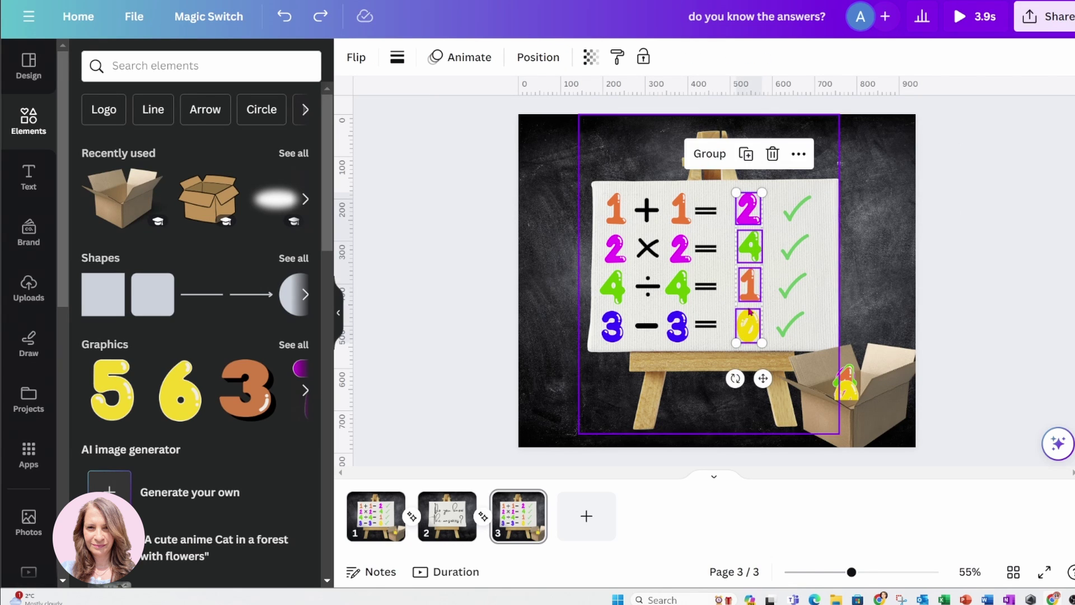
left_click(773, 156)
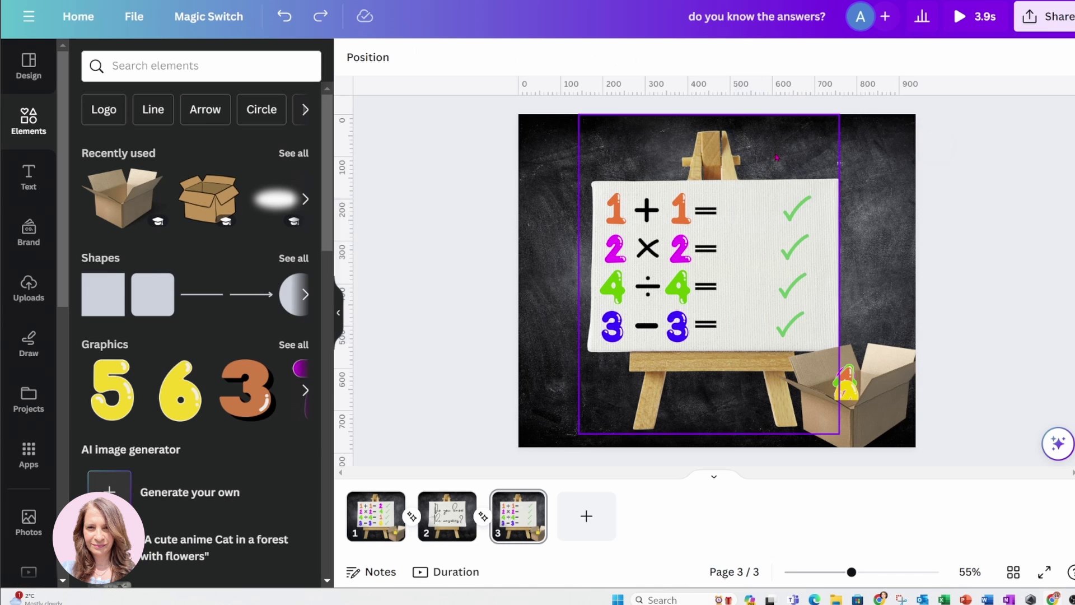
Set all four green checkmarks to full transparency so no ticks show.
left_click_drag(927, 198, 784, 329)
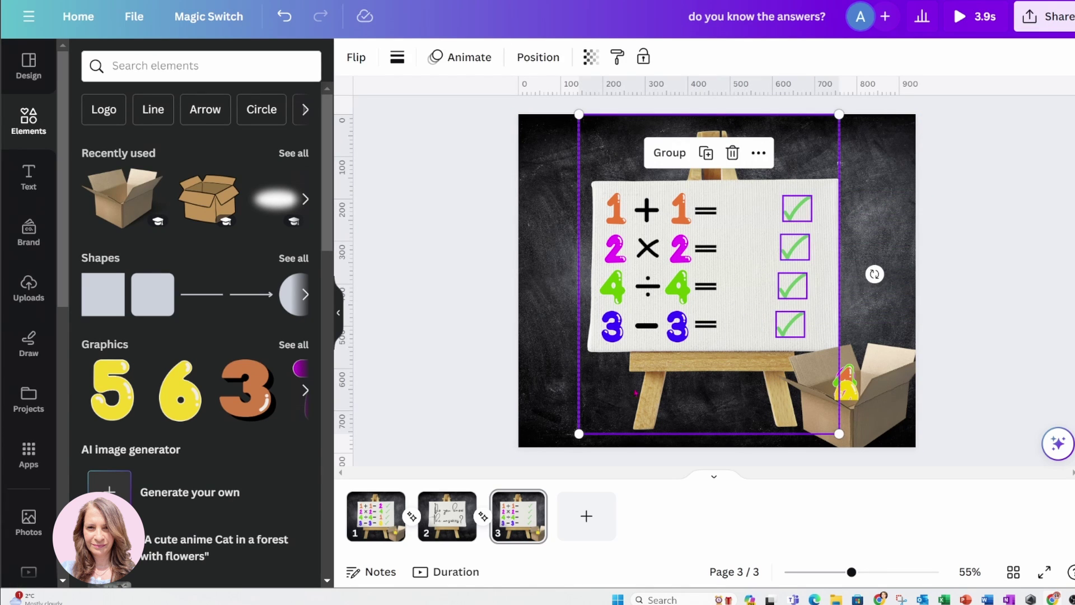
left_click(605, 399)
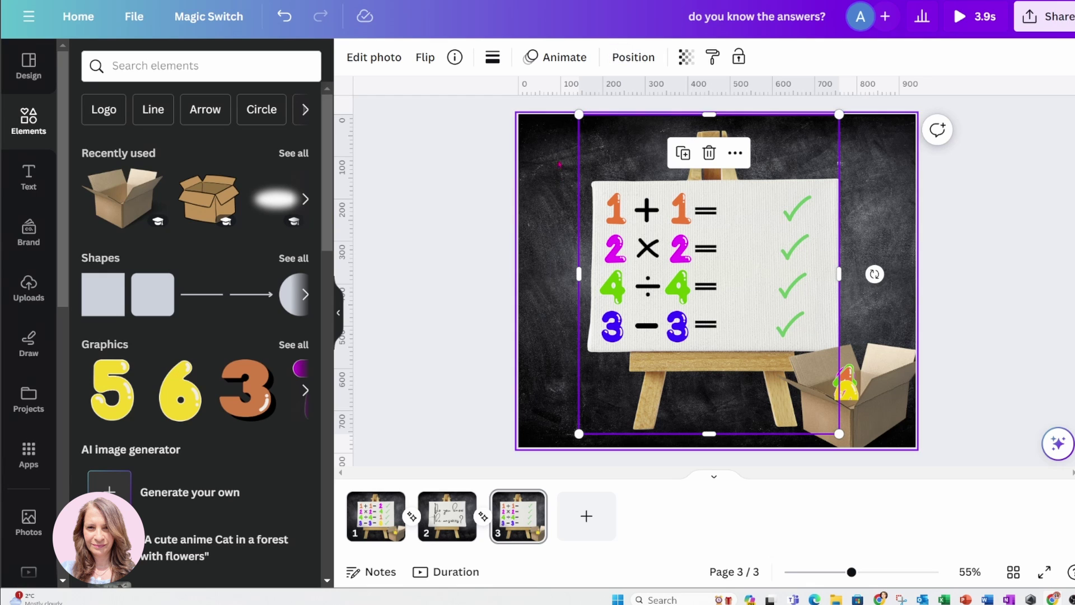
left_click(476, 258)
left_click(793, 211)
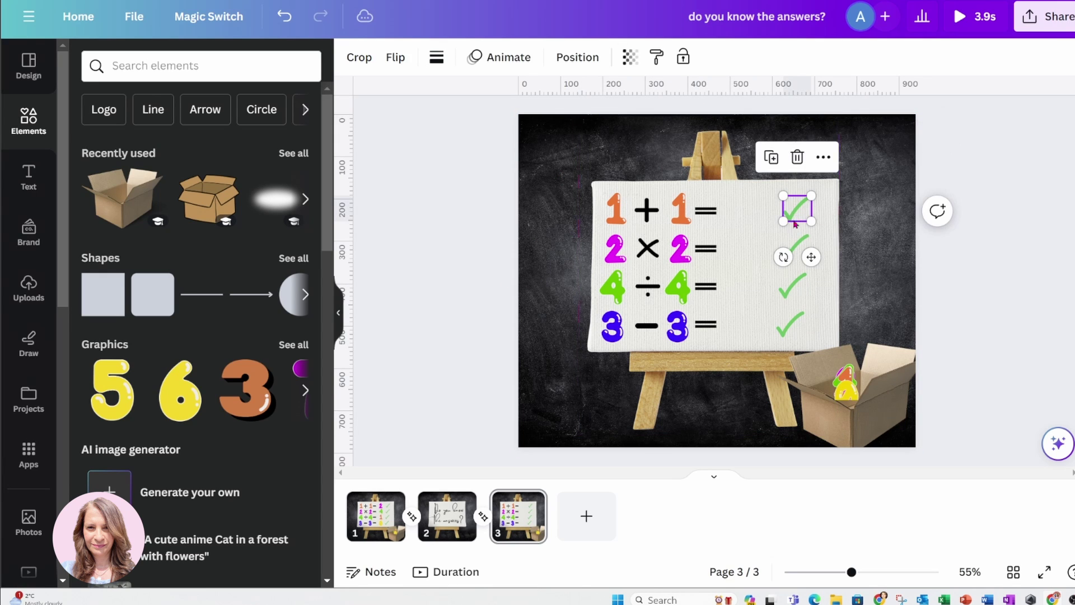
left_click(792, 246, "shift")
left_click(791, 287, "shift")
left_click(790, 322, "shift")
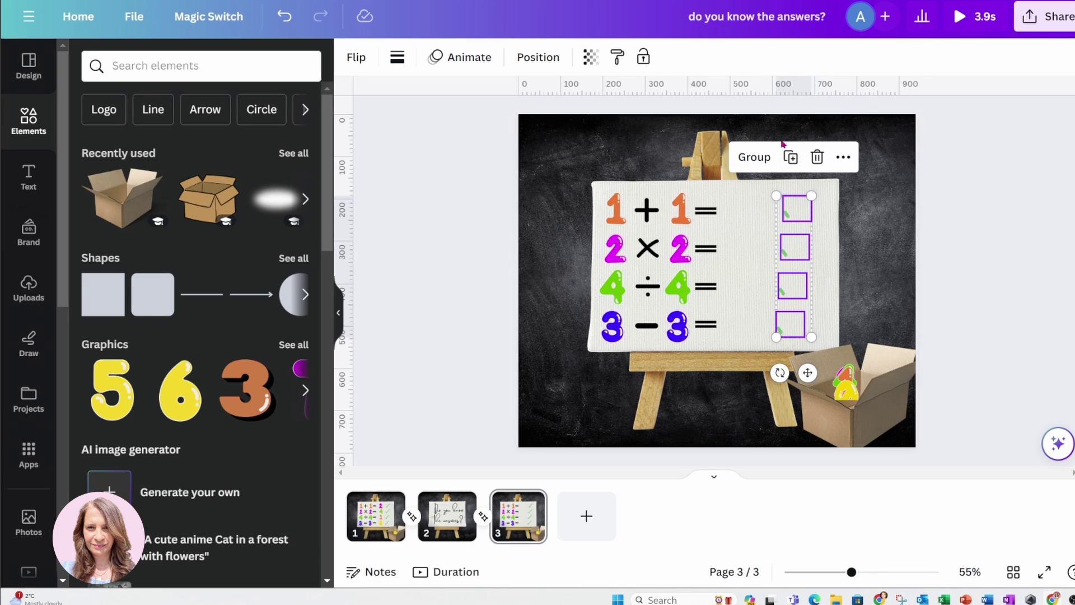
left_click(591, 57)
left_click_drag(593, 123, 441, 117)
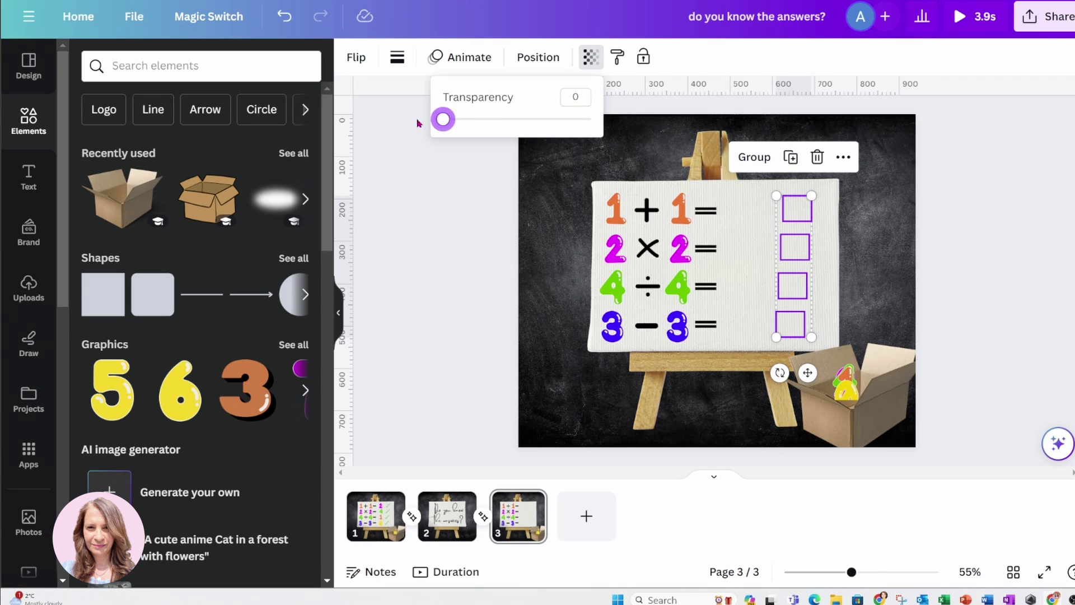
left_click(1028, 168)
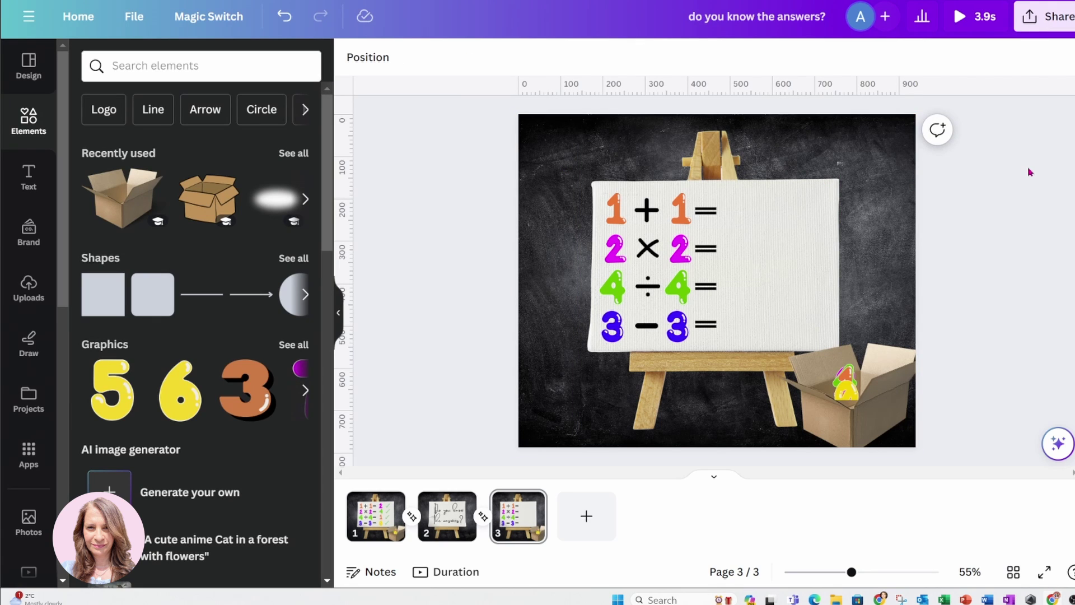
Select the magenta 2's layer and lift it out of the box beside the board, level with 1 + 1.
left_click(374, 66)
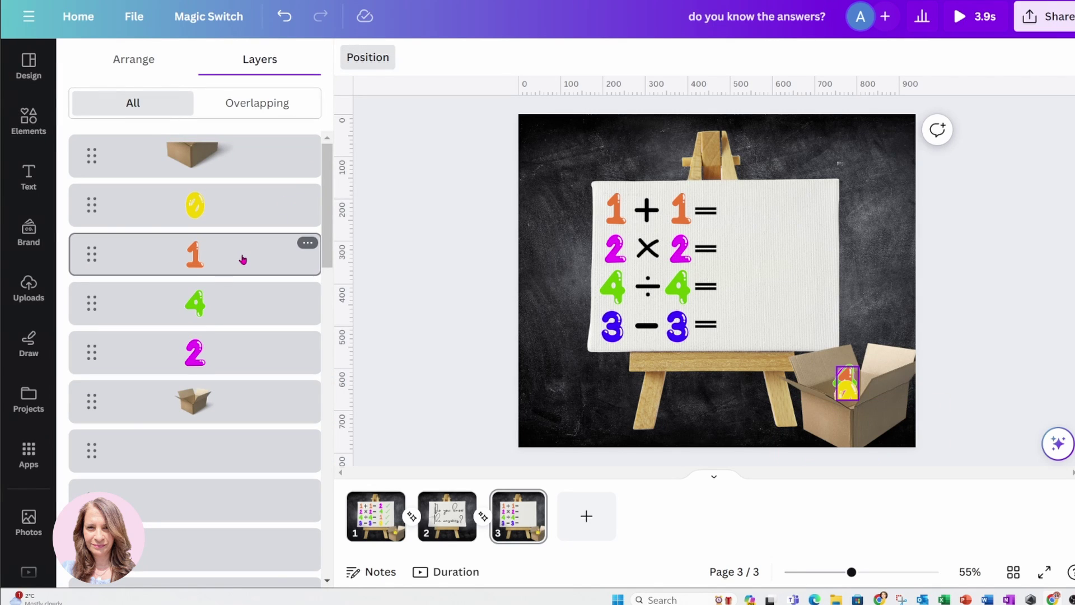
left_click(202, 352)
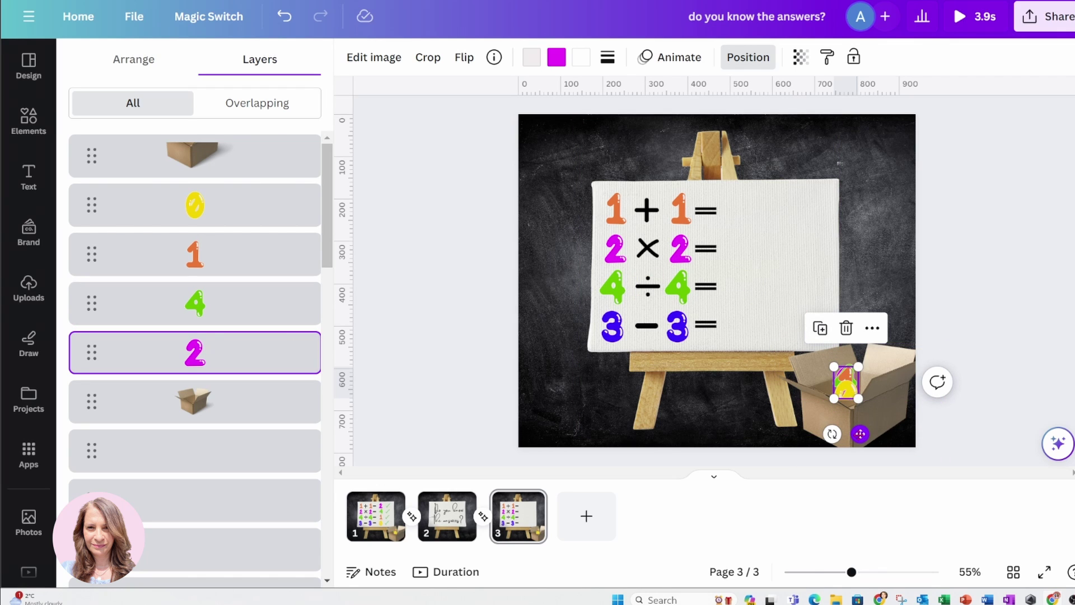
left_click_drag(860, 433, 888, 257)
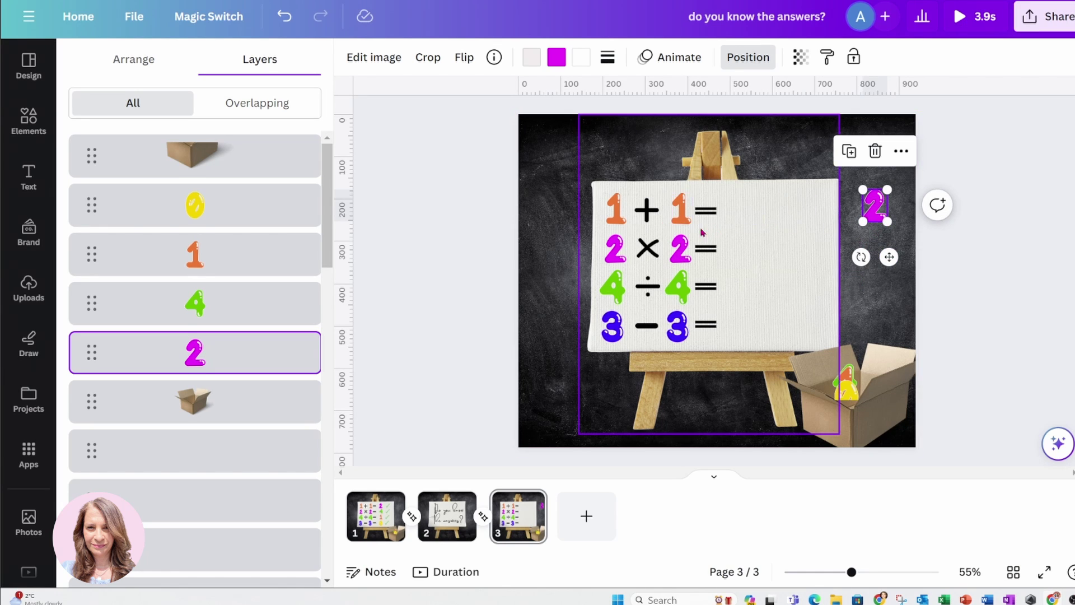
left_click(524, 525)
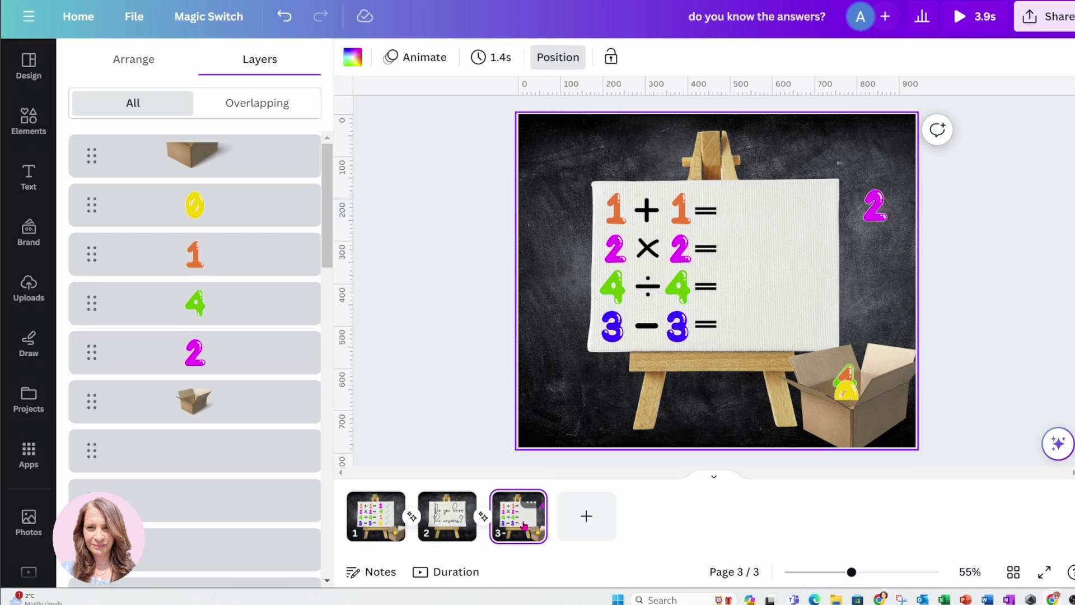
left_click(530, 502)
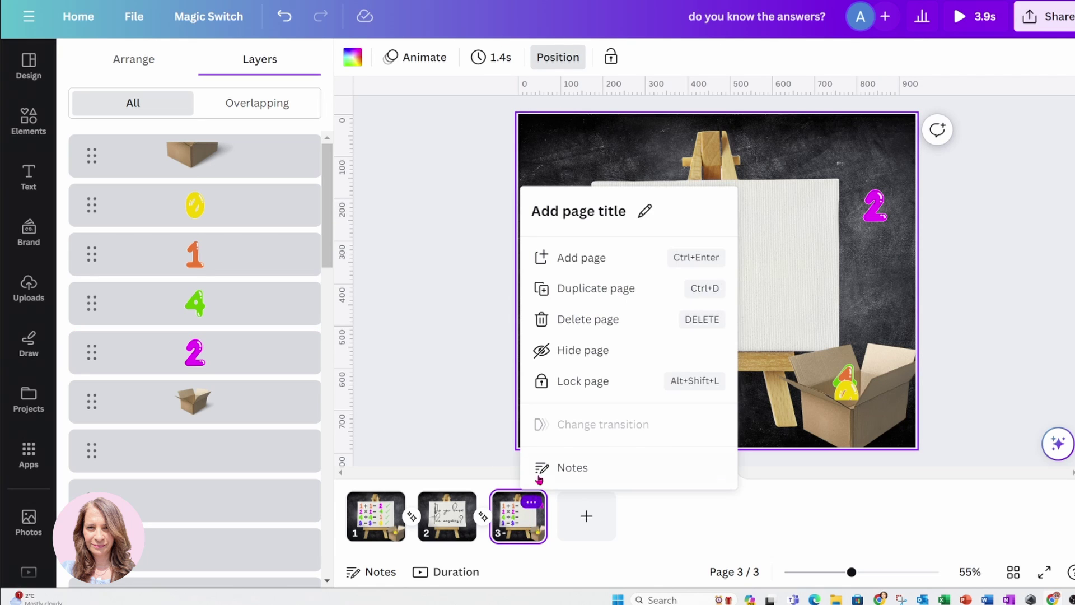
Duplicate page 3 and move the pink 2 after 1 + 1 = on page 4.
left_click(568, 288)
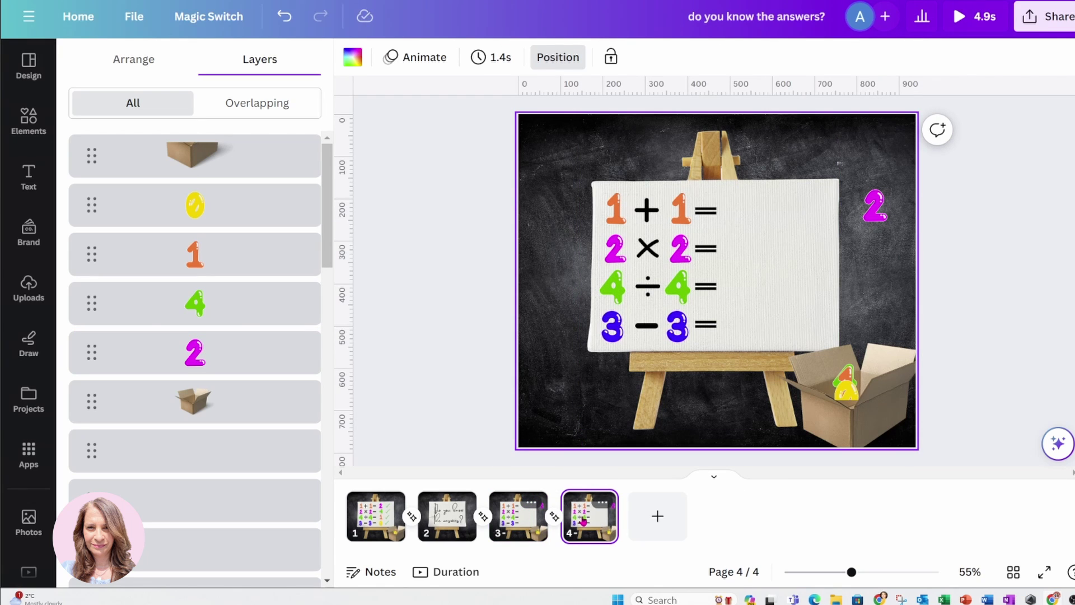
left_click(875, 205)
left_click_drag(888, 255, 762, 256)
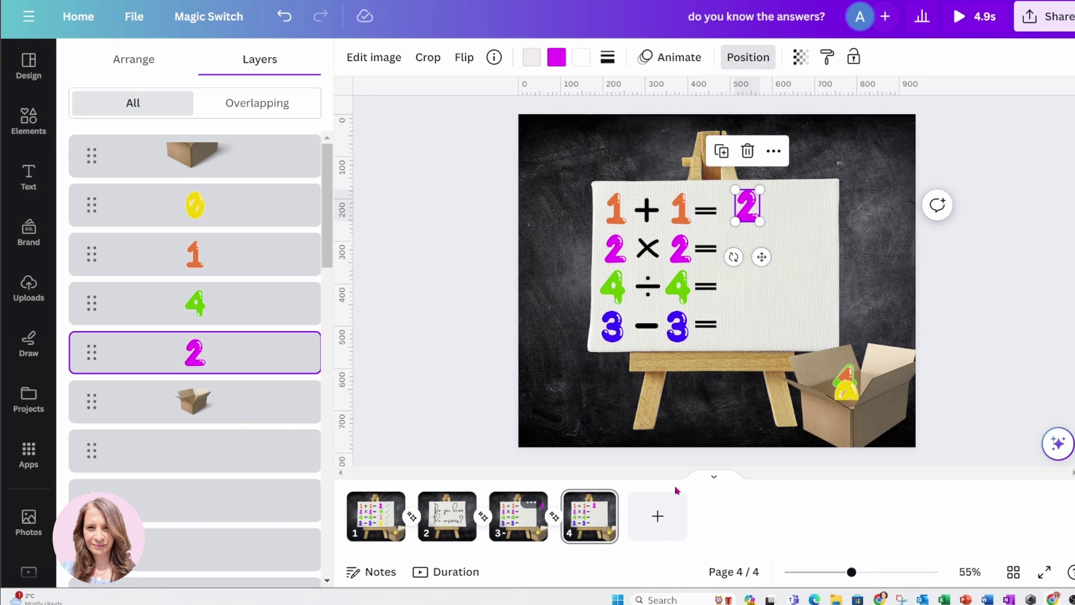
Duplicate page 4 to create page 5.
left_click(585, 522)
left_click(603, 502)
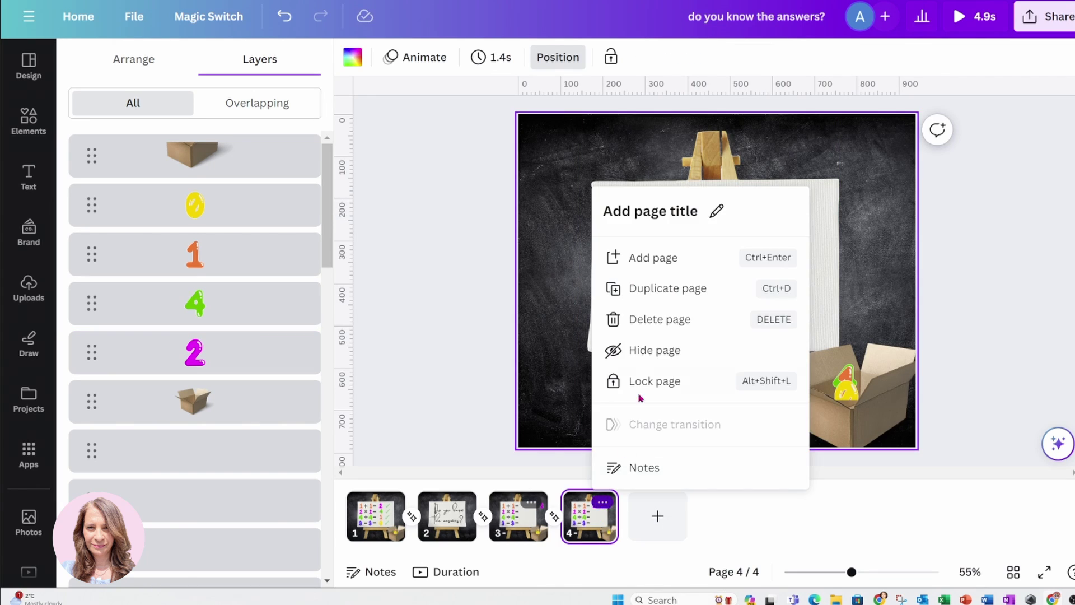
left_click(655, 289)
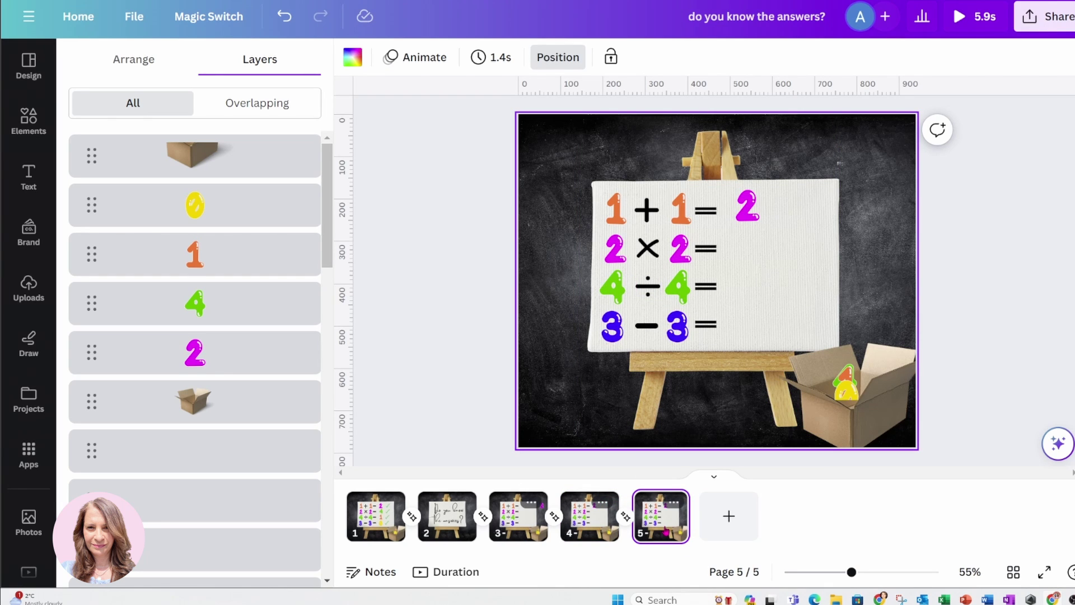
Pull the green 4 out of the box beside the board and duplicate the page as page 6.
left_click(243, 317)
left_click_drag(858, 432, 881, 303)
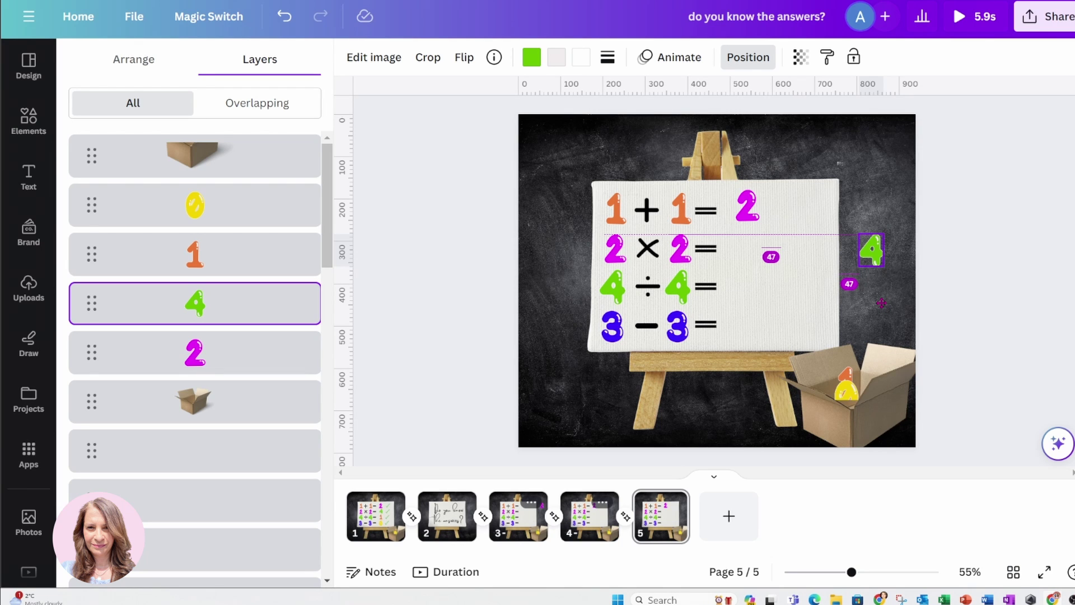
left_click_drag(881, 303, 881, 302)
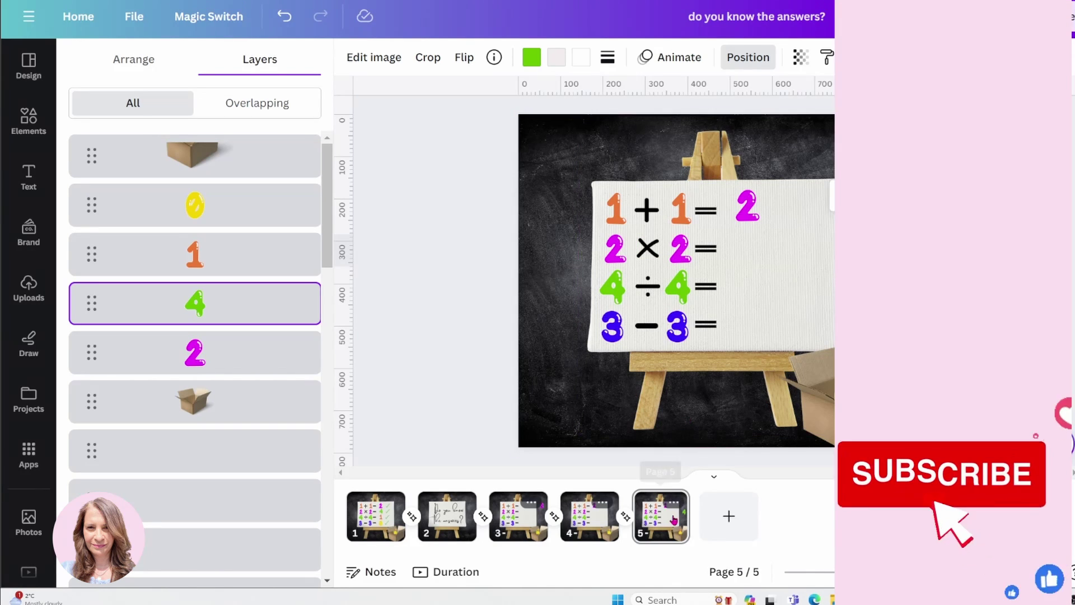
key("Escape")
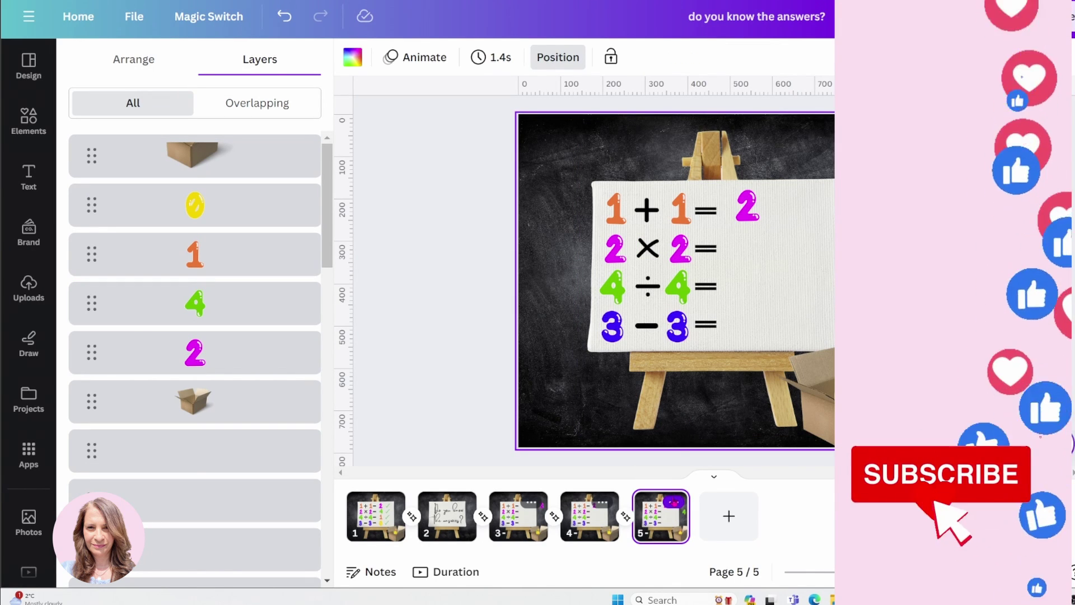
right_click(663, 190)
left_click(730, 290)
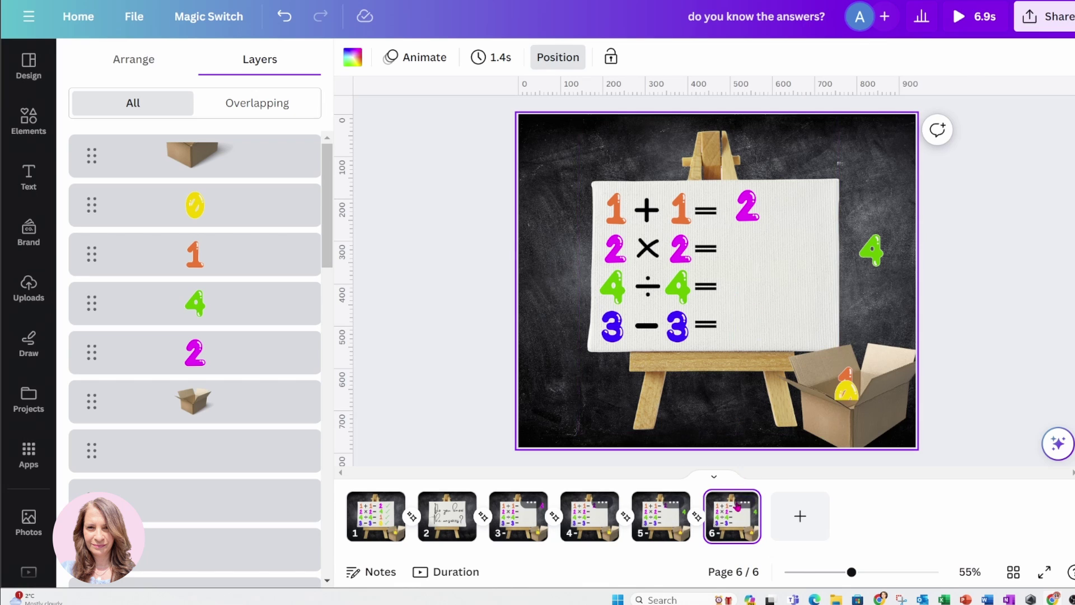
Place the green 4 after 2 × 2 = and duplicate the page as page 7.
left_click_drag(865, 252, 747, 254)
left_click(740, 522)
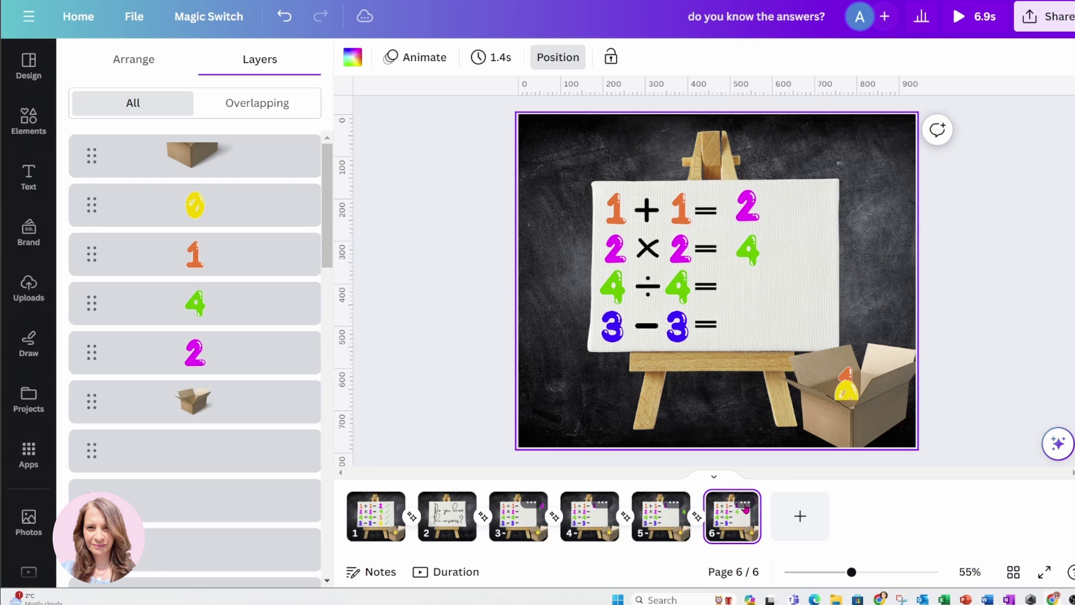
left_click(744, 502)
left_click(784, 290)
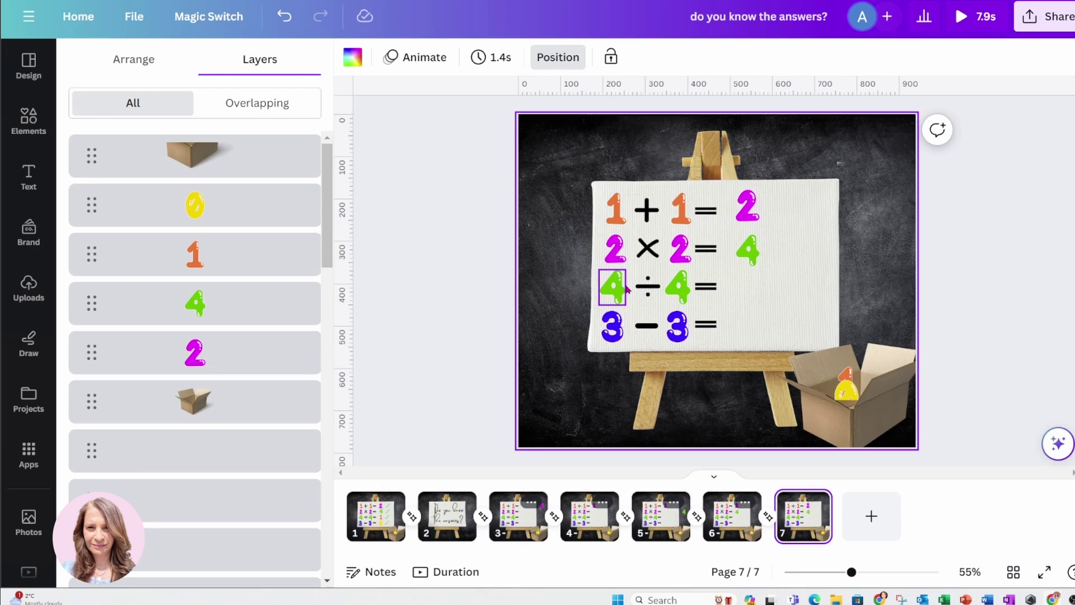
Pull the orange 1 out beside the board and duplicate the page as pages 8 and 9.
left_click(251, 258)
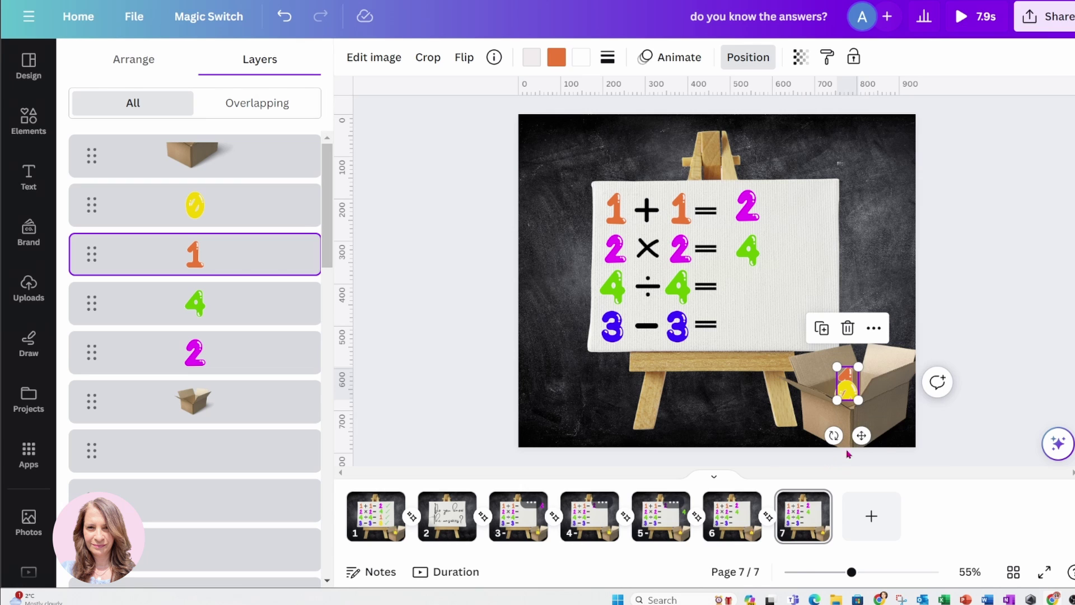
left_click_drag(847, 384, 752, 284)
left_click(816, 502)
left_click(881, 288)
left_click(887, 502)
left_click(946, 288)
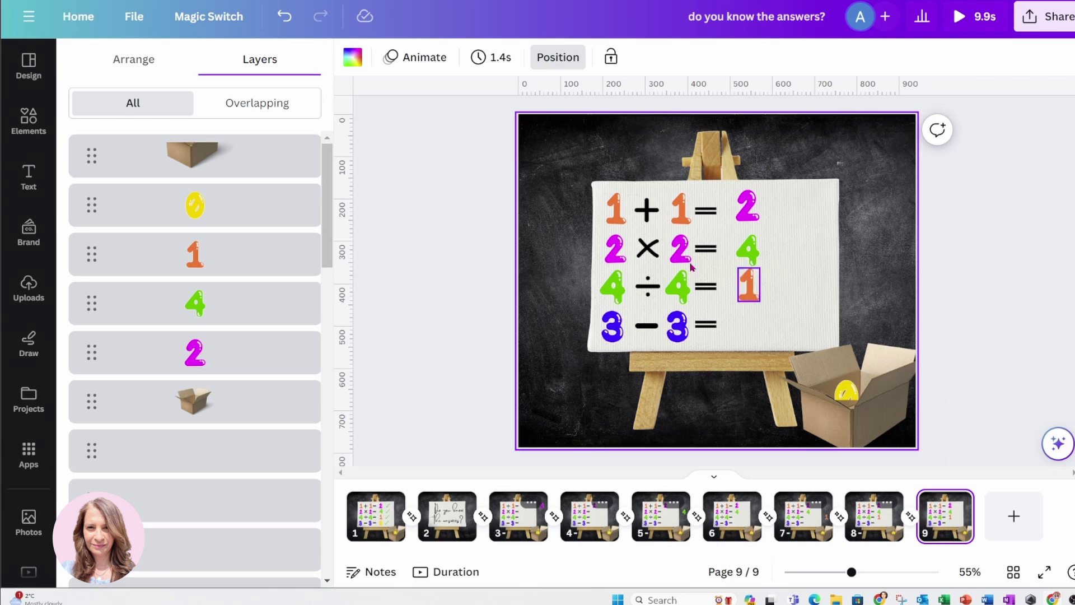
Pull the yellow 0 out of the box and create page 10 with it after 3 − 3 =.
left_click(846, 390)
left_click_drag(857, 443, 762, 376)
key("ctrl+d")
left_click(872, 323)
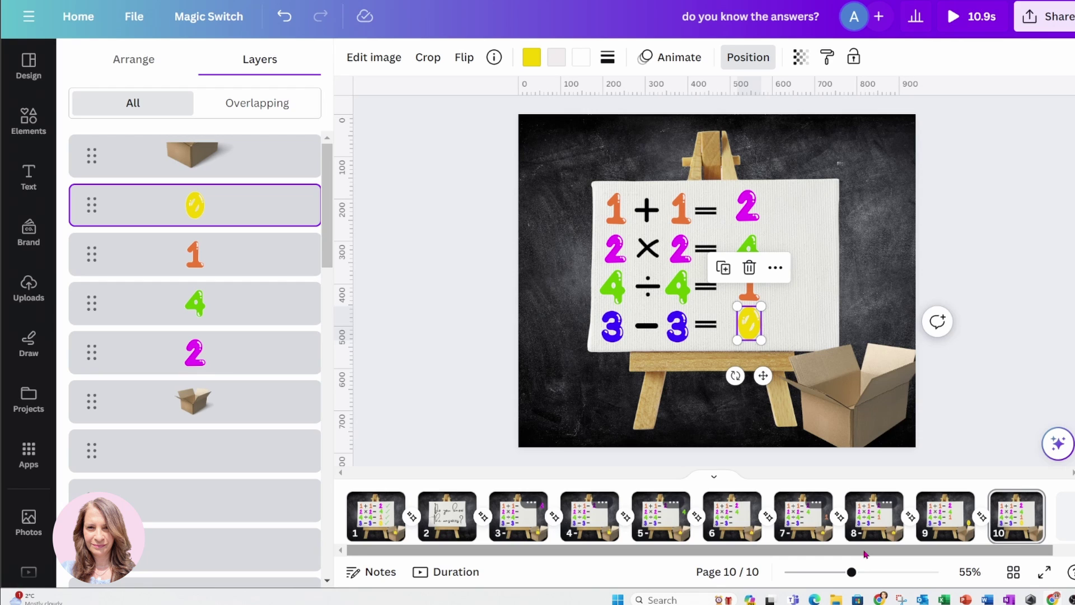
left_click_drag(865, 552, 876, 552)
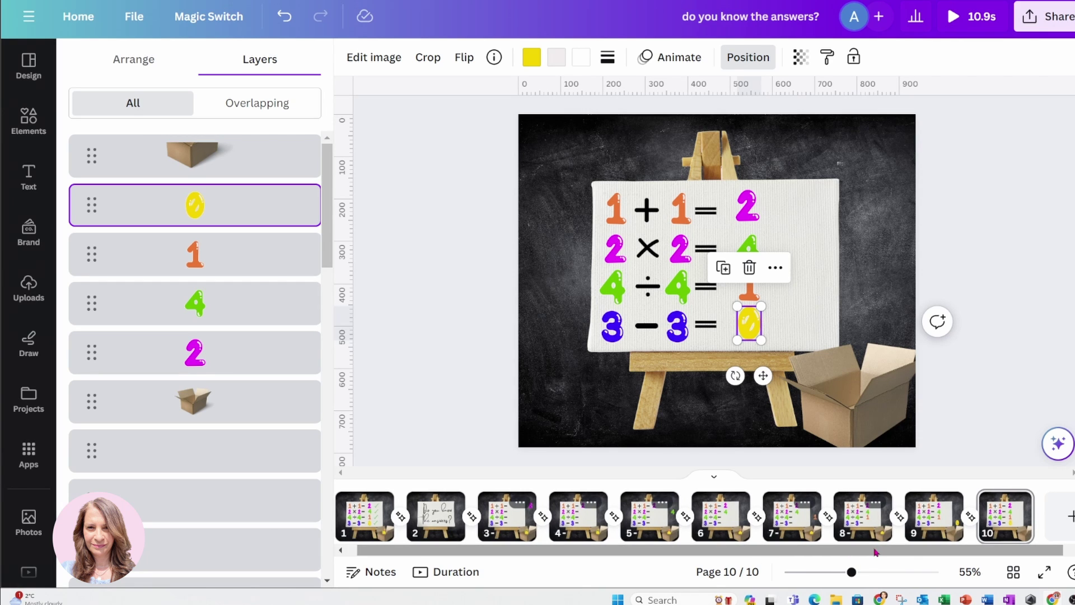
left_click(1005, 515)
left_click(1018, 502)
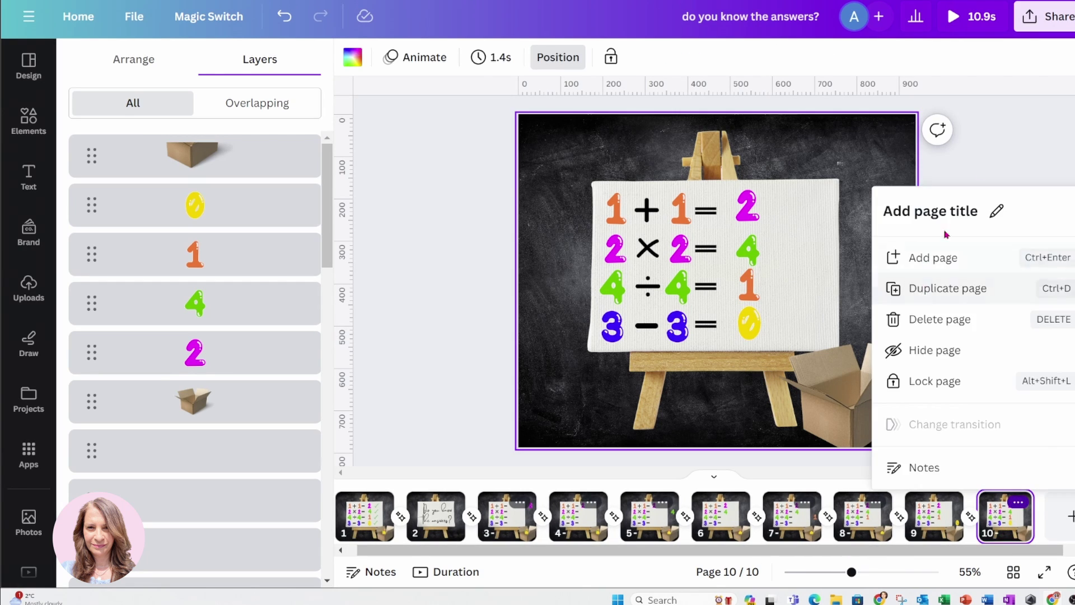
Duplicate page 10 as page 11 and make the checkmark beside 1 + 1 = 2 fully visible.
key("Escape")
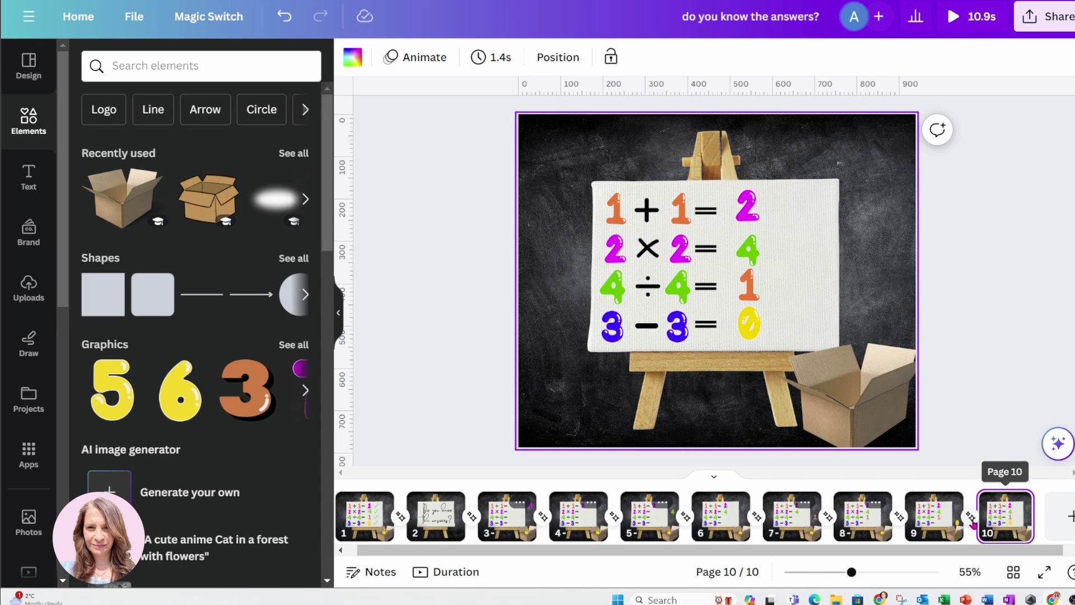
left_click(1017, 504)
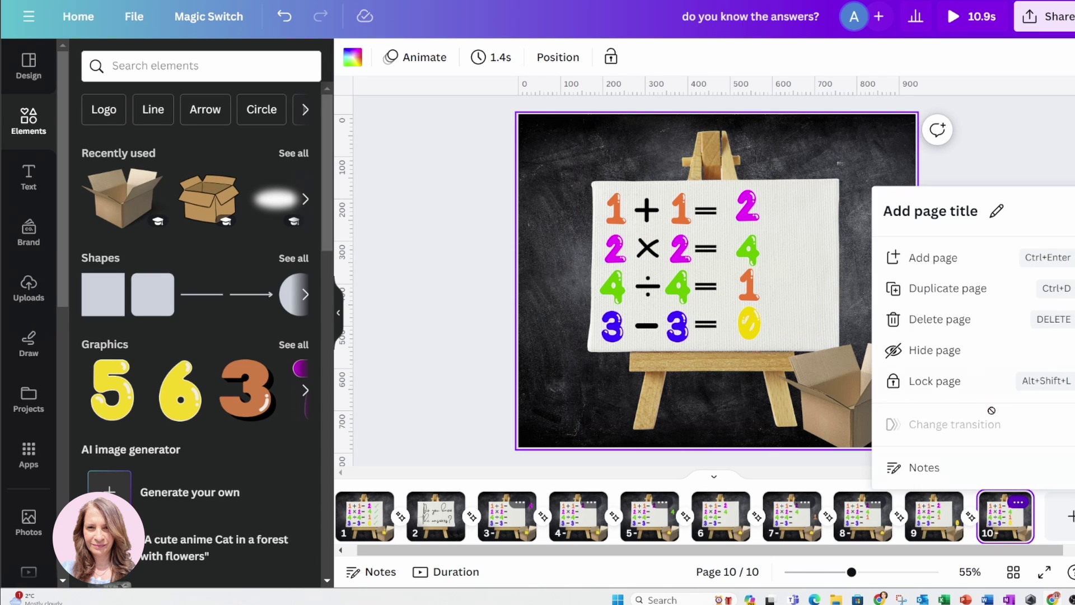
left_click(943, 290)
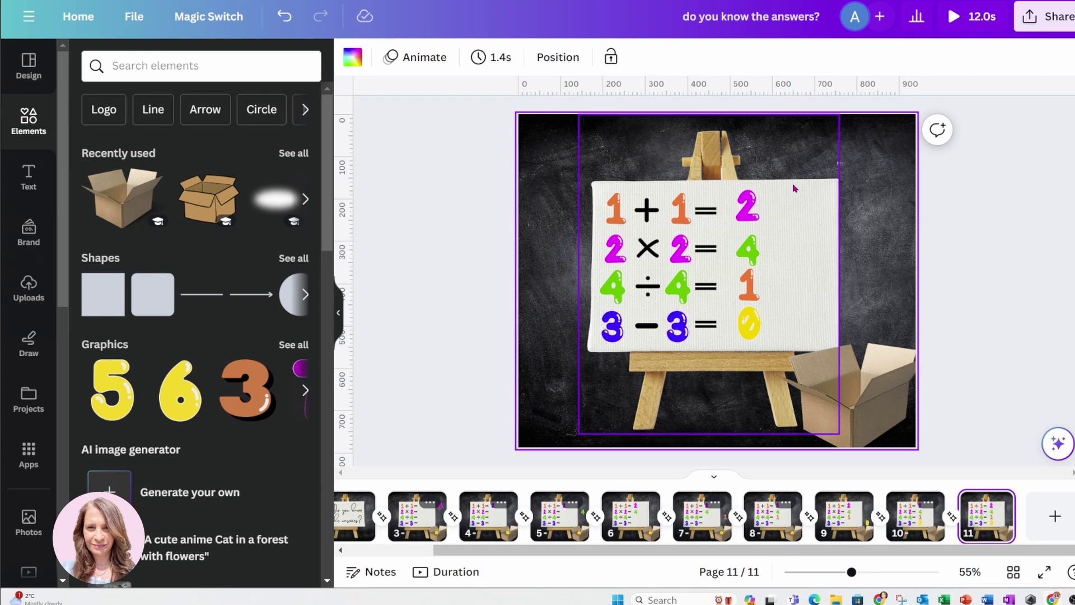
left_click(797, 205)
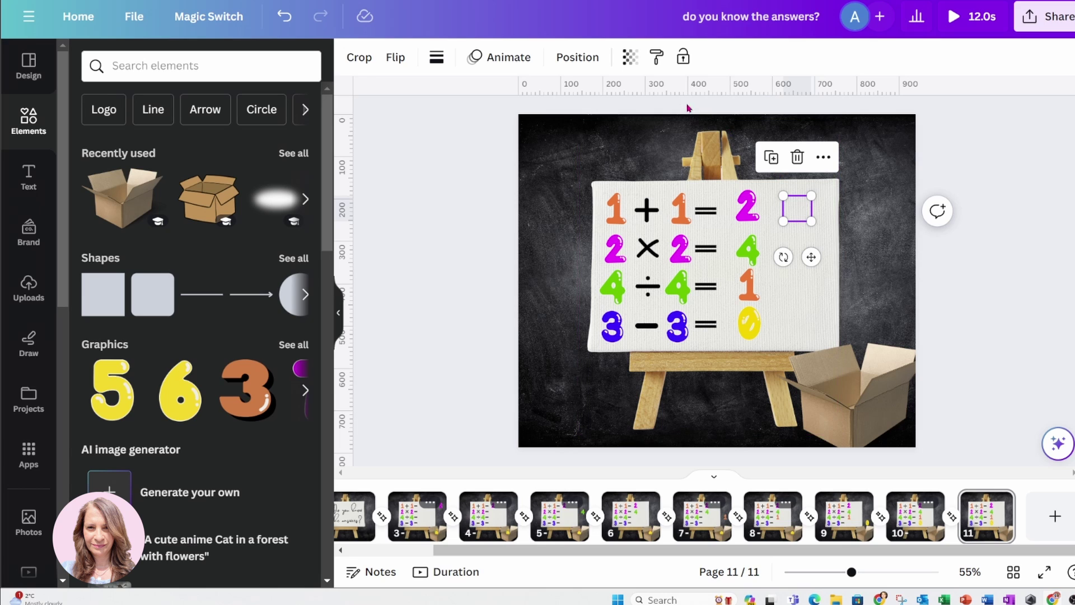
left_click(630, 57)
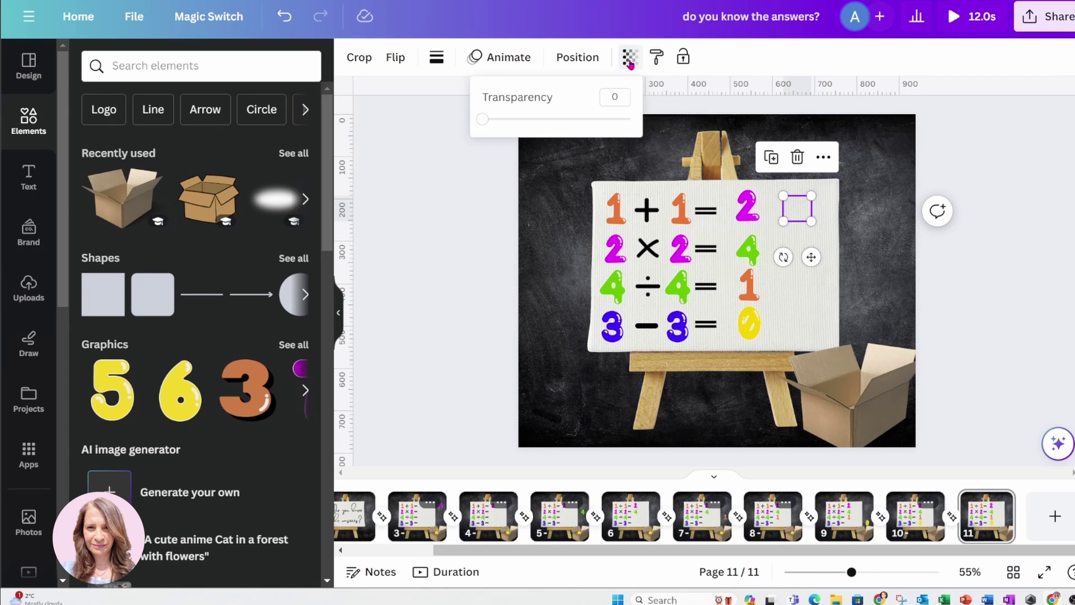
left_click_drag(482, 121, 630, 119)
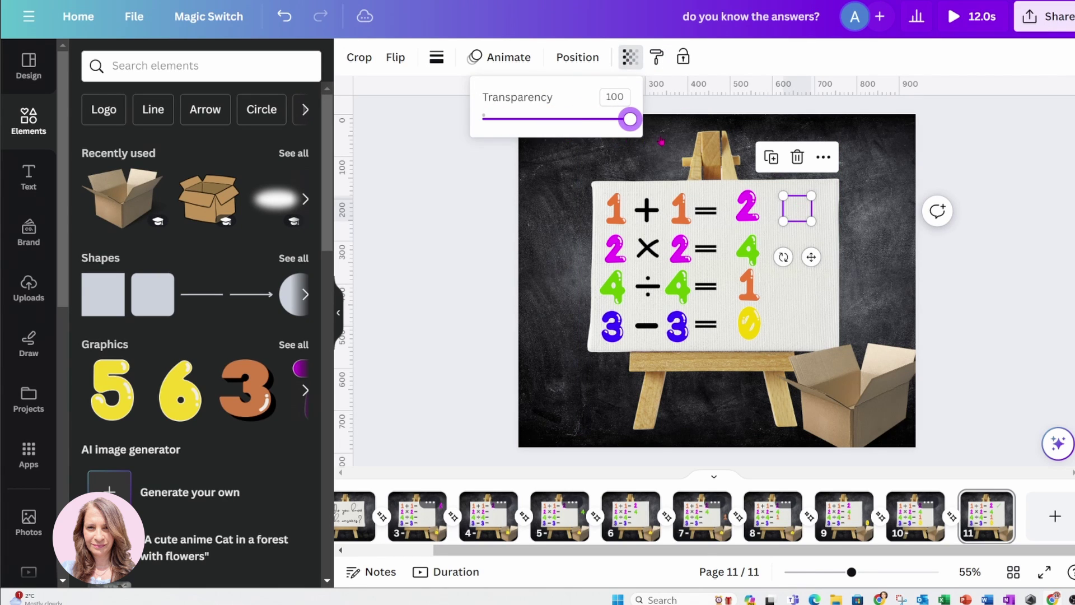
Duplicate page 11 as page 12 and make the 2 × 2 = 4 checkmark fully visible.
left_click(1000, 502)
left_click(952, 288)
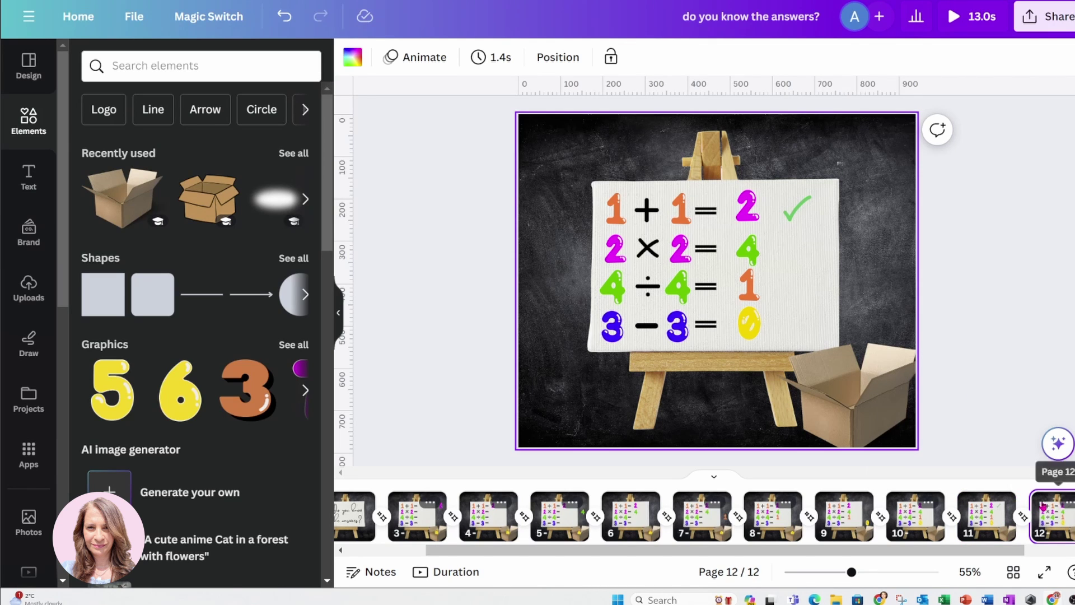
left_click(795, 247)
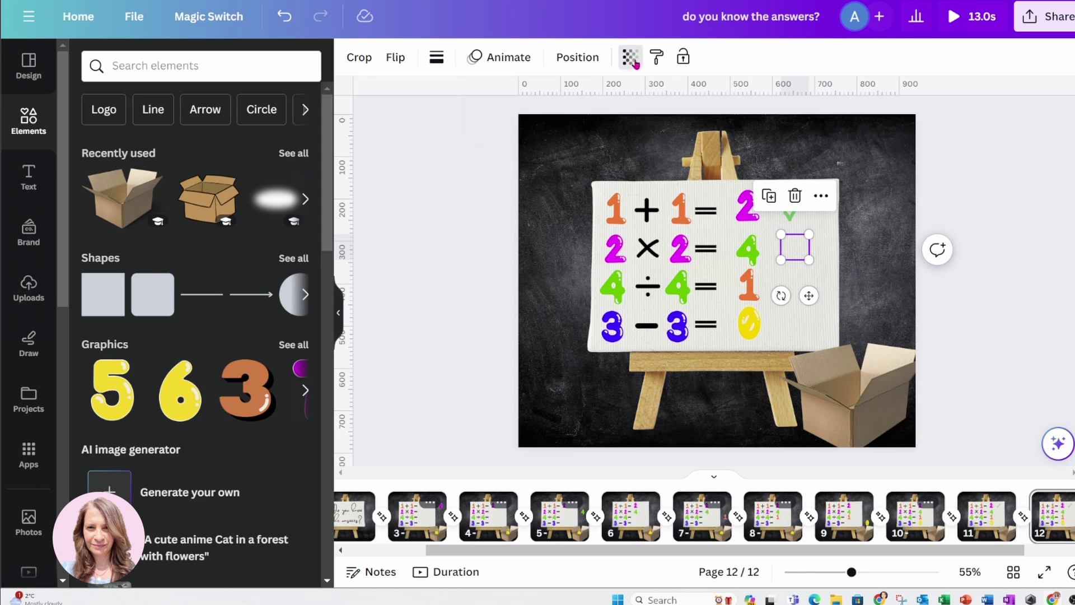
left_click(629, 57)
left_click_drag(490, 124, 629, 119)
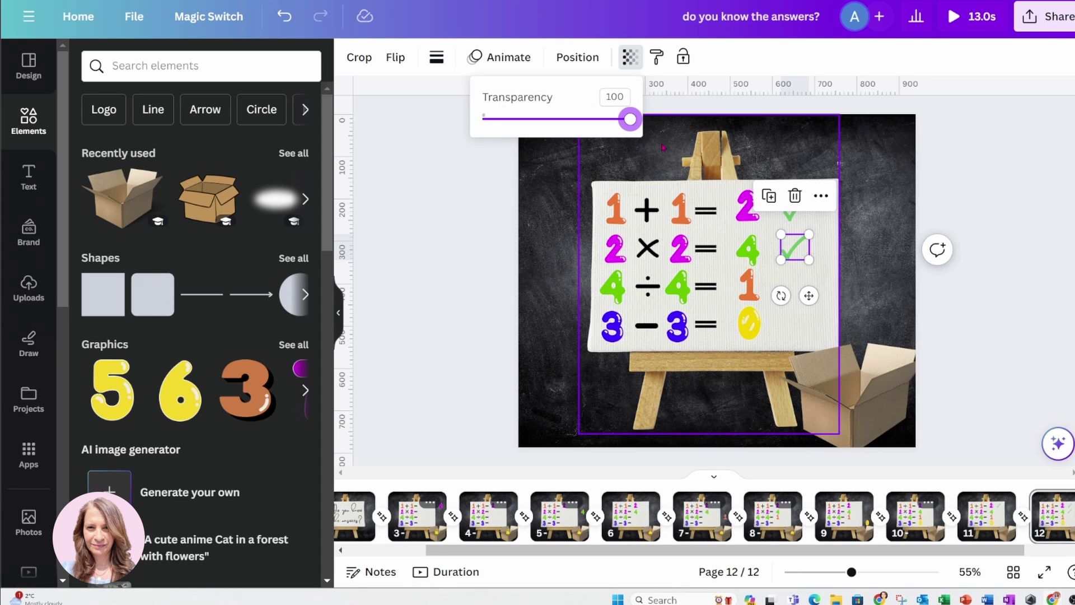
left_click(1015, 556)
key("ctrl+Return")
Duplicate pages 12 and 13, then make the fourth row's checkmark fully opaque on page 14.
right_click(915, 516)
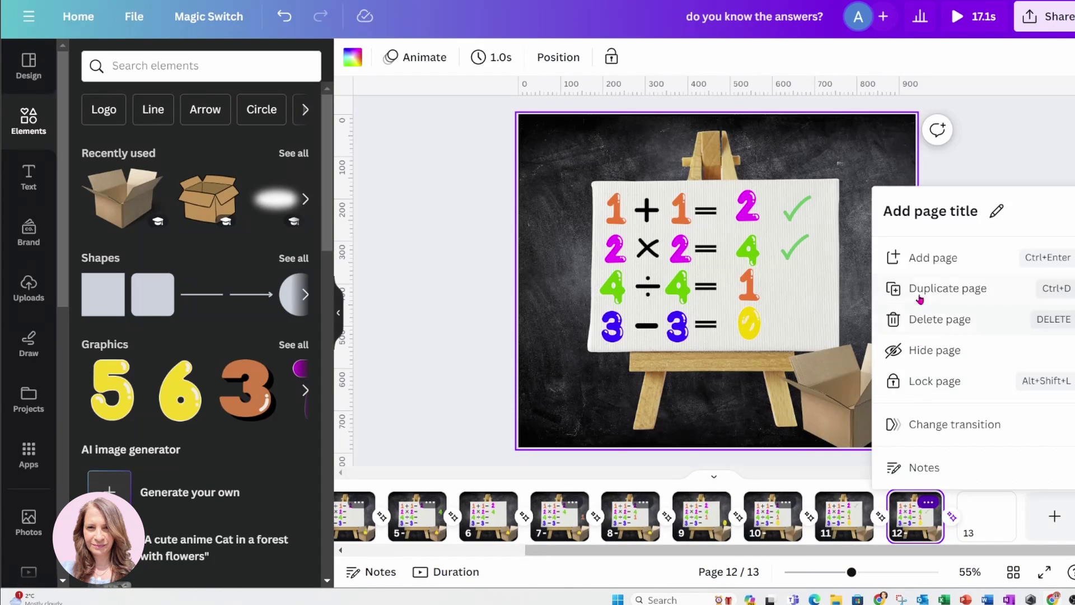
left_click(902, 288)
left_click(630, 57)
right_click(986, 515)
left_click(941, 286)
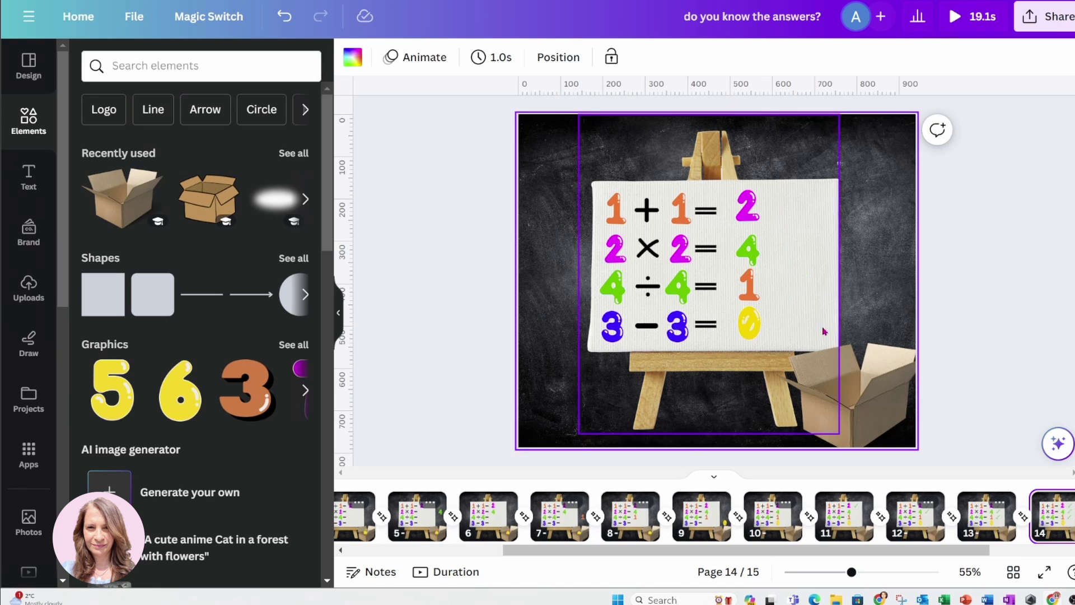
left_click(789, 324)
left_click(630, 57)
left_click_drag(483, 119, 632, 119)
left_click(959, 222)
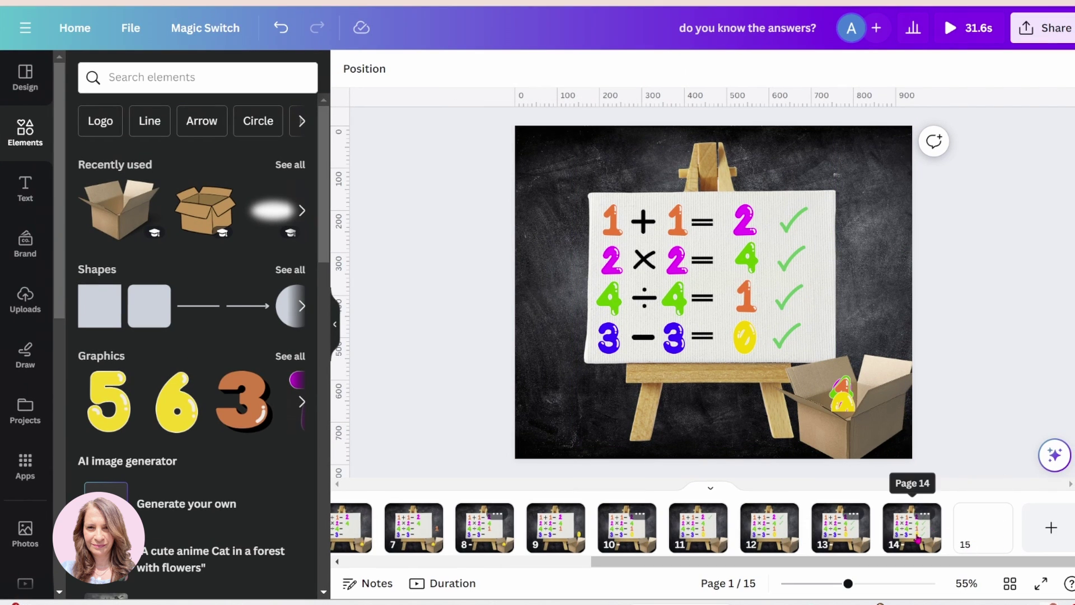
Display page 14 with all four ticked answers and scroll the page strip back toward page 1.
left_click(907, 531)
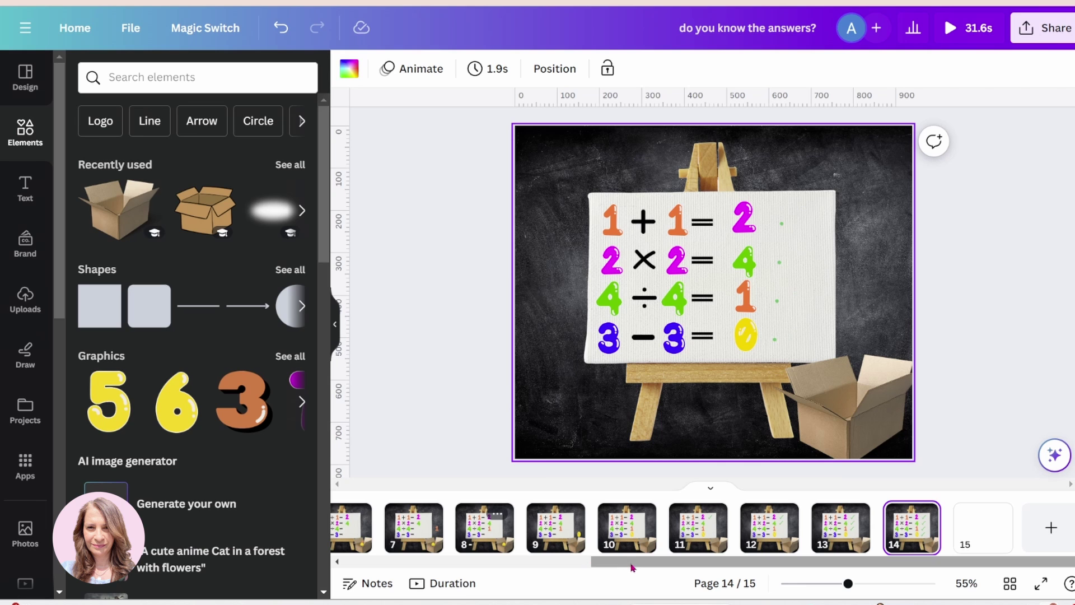
left_click_drag(677, 566, 412, 576)
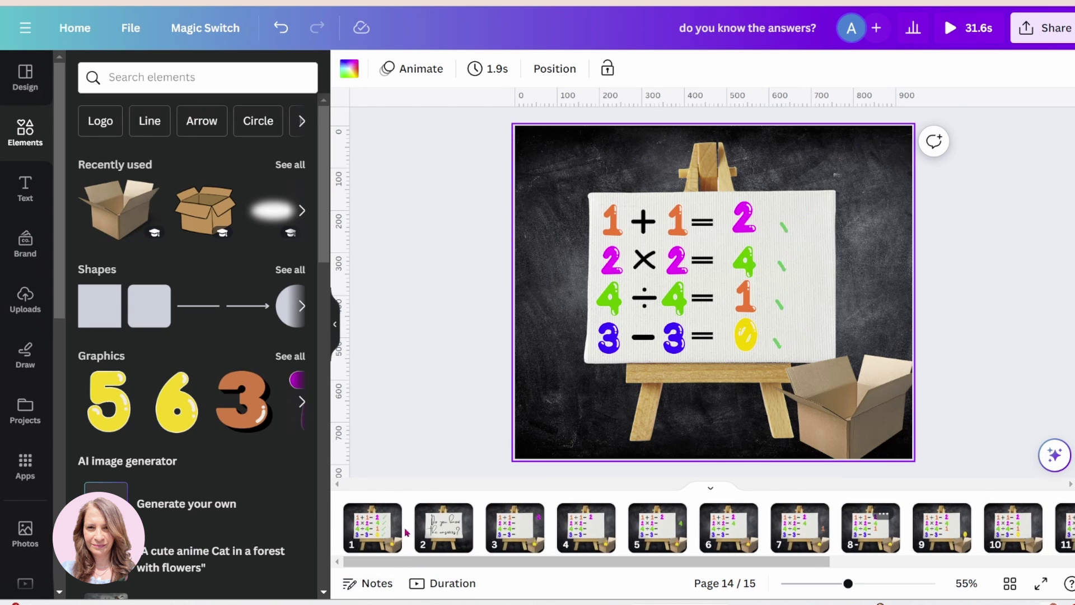
mouse_move(415, 526)
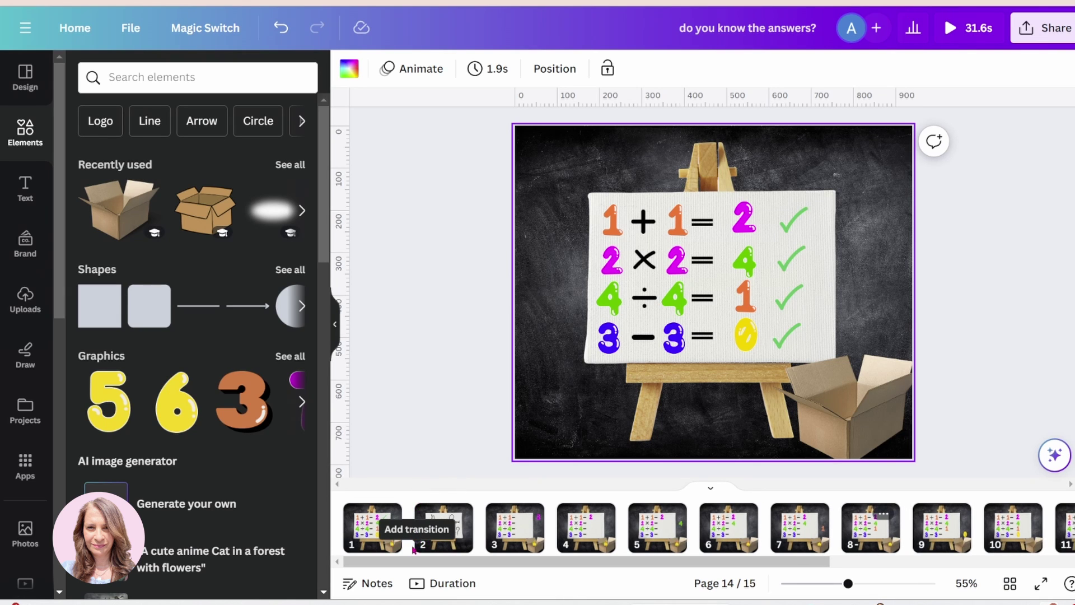
Apply a 0.95-second Match & Move transition between all quiz pages and preview it full screen.
left_click(416, 541)
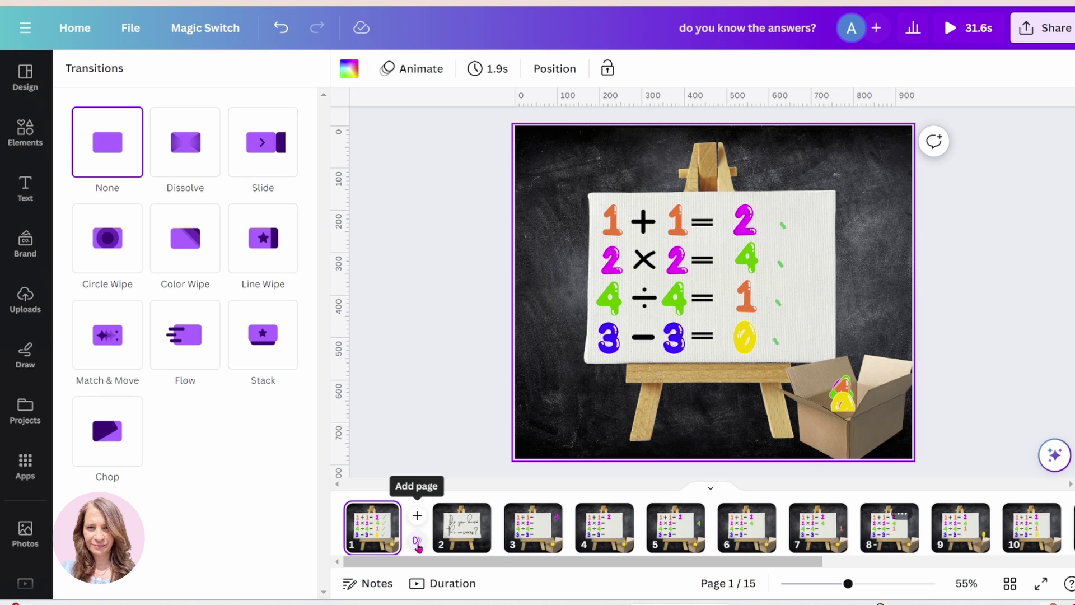
left_click(96, 356)
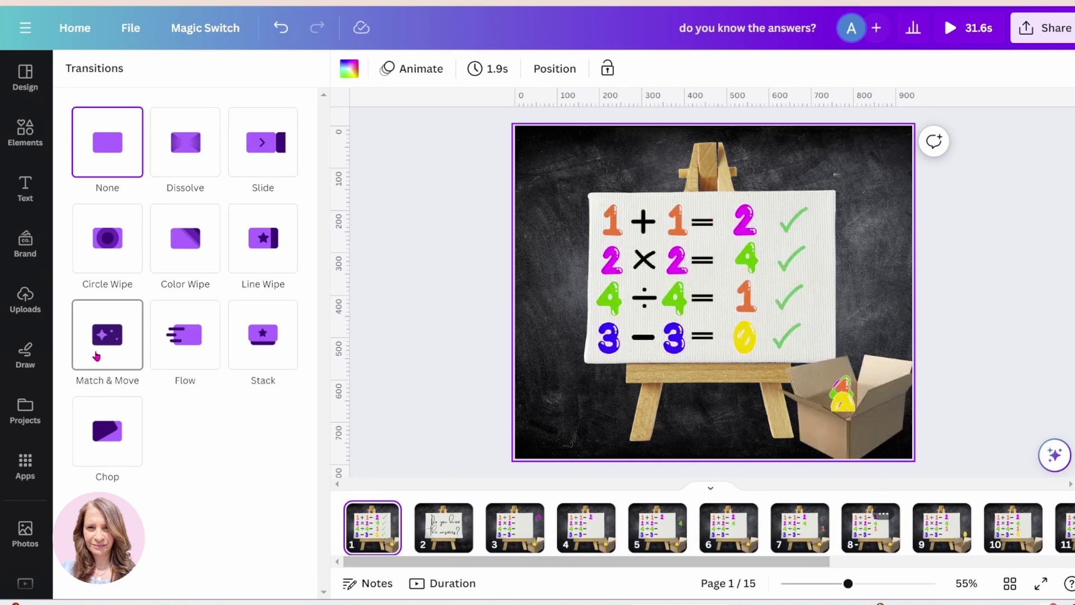
left_click(97, 356)
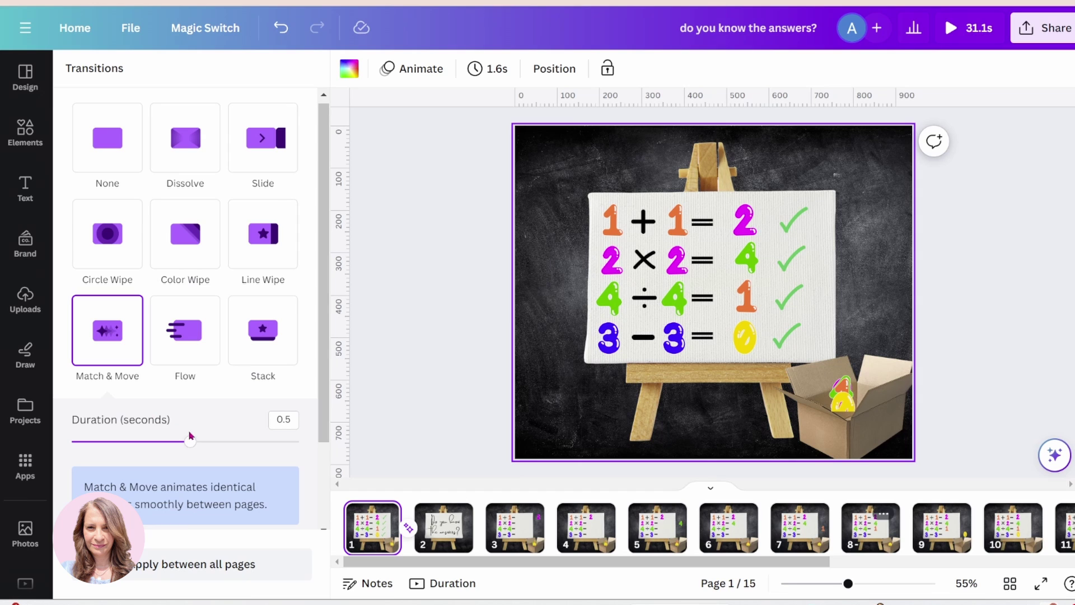
left_click_drag(191, 444, 289, 445)
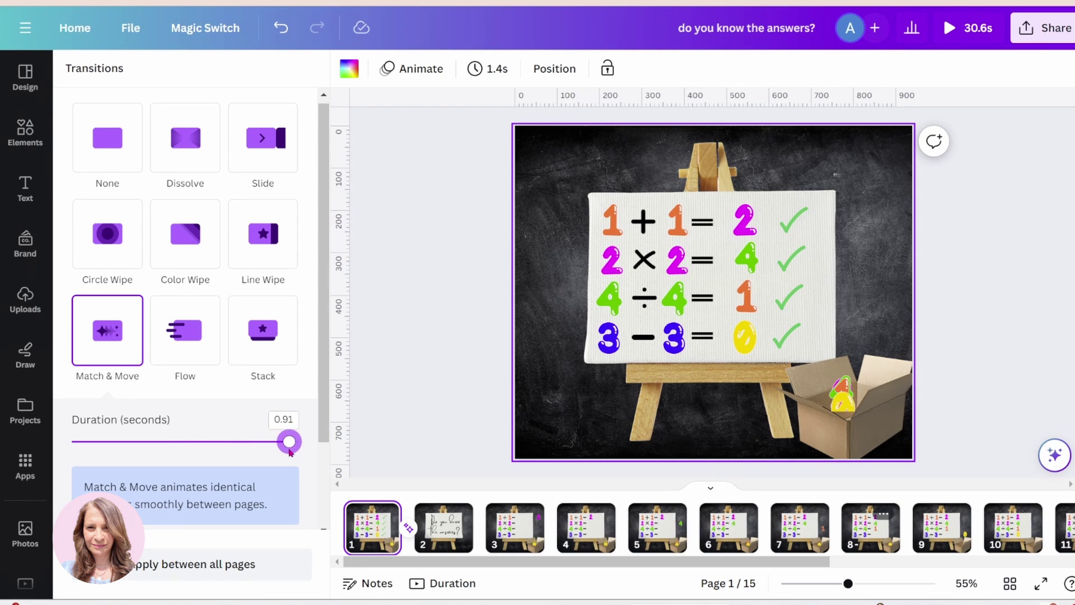
left_click_drag(288, 441, 300, 442)
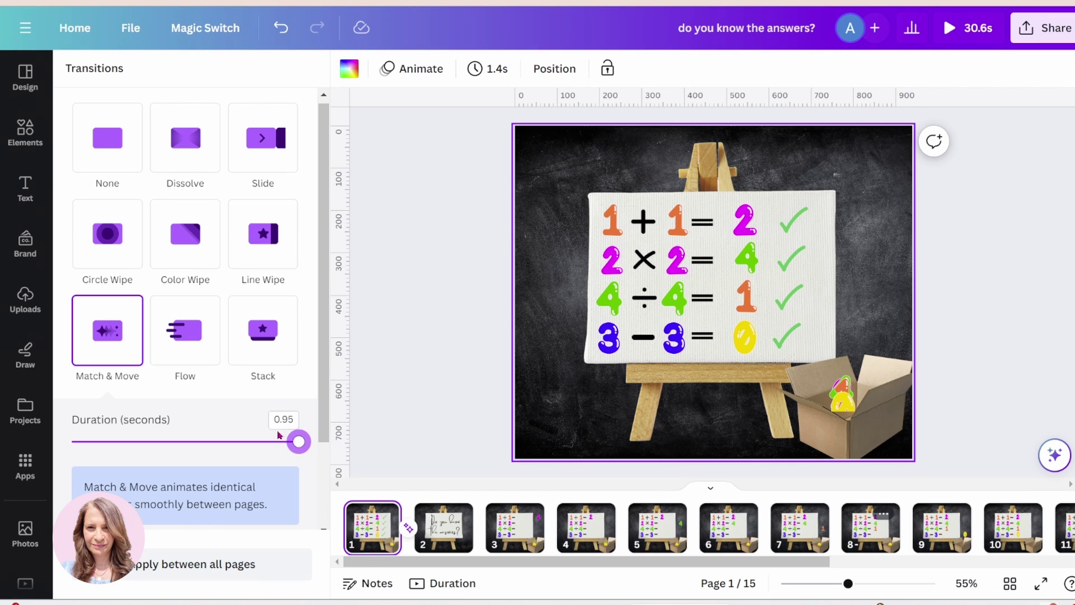
left_click(136, 568)
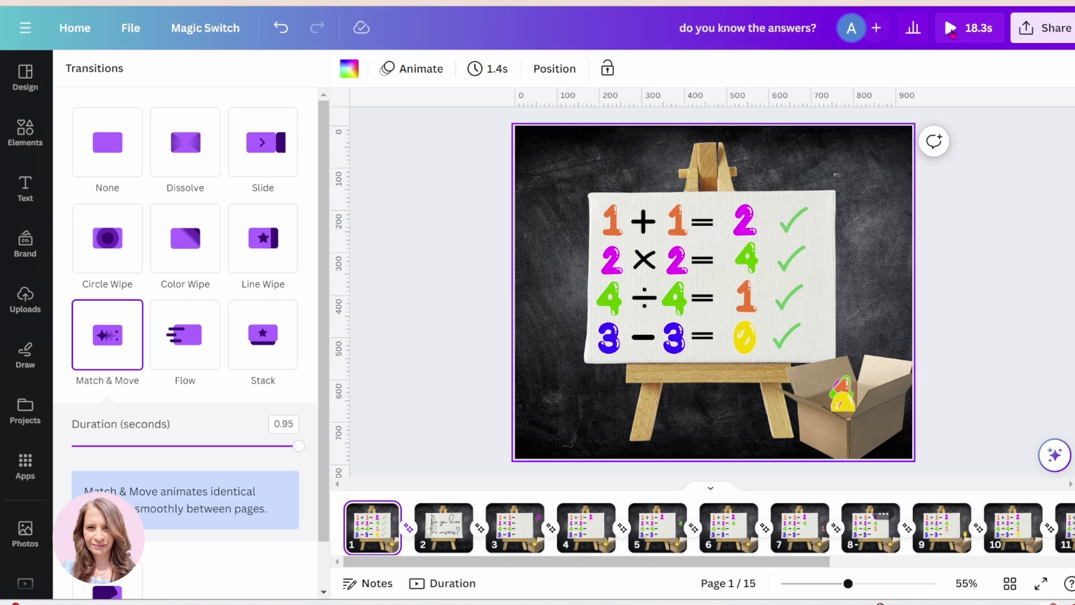
left_click(951, 29)
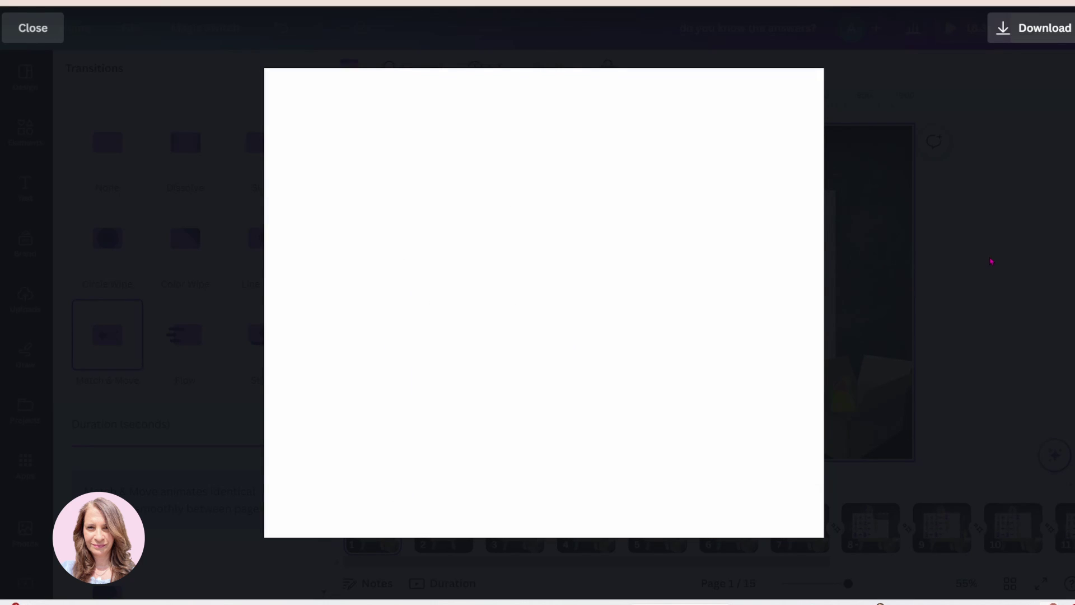
Close the full-screen preview and return to editing page 3.
left_click(43, 29)
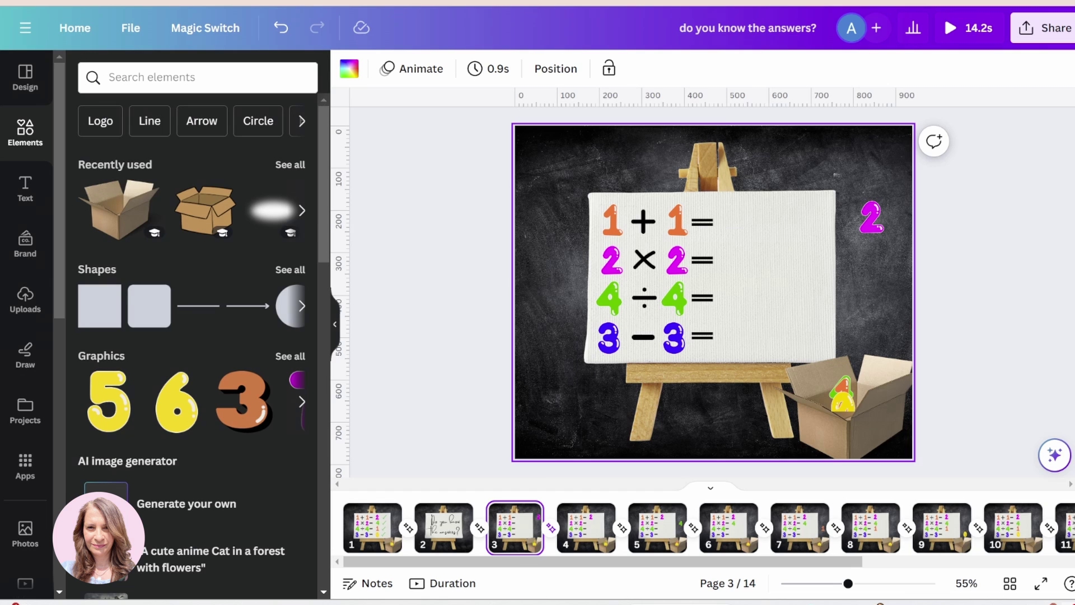
Duplicate page 3, delete the pink 2 from the original page 3, and preview the quiz.
left_click(526, 515)
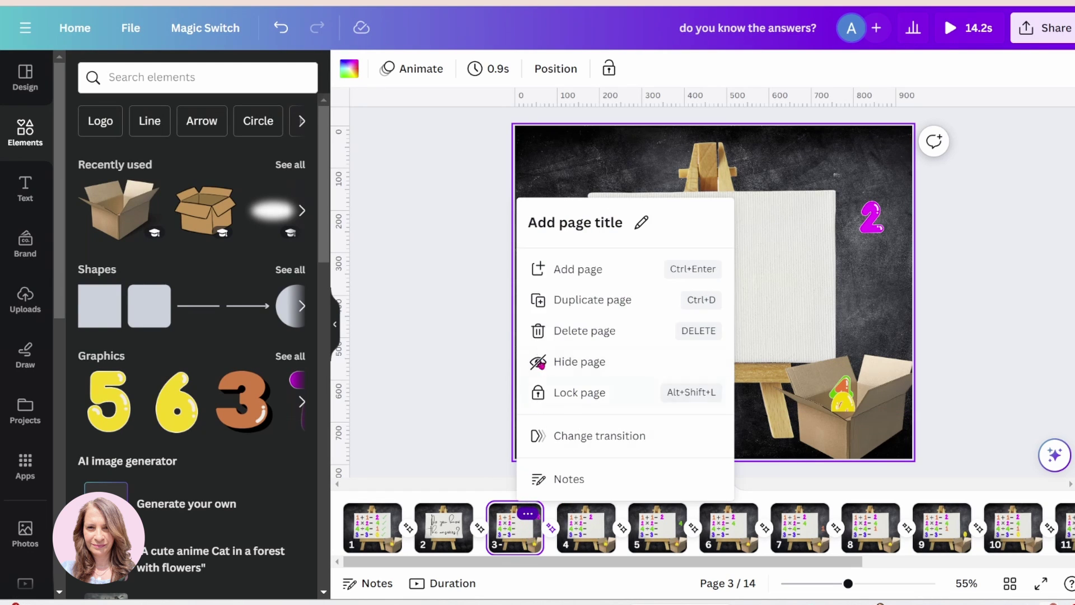
left_click(555, 306)
left_click(515, 529)
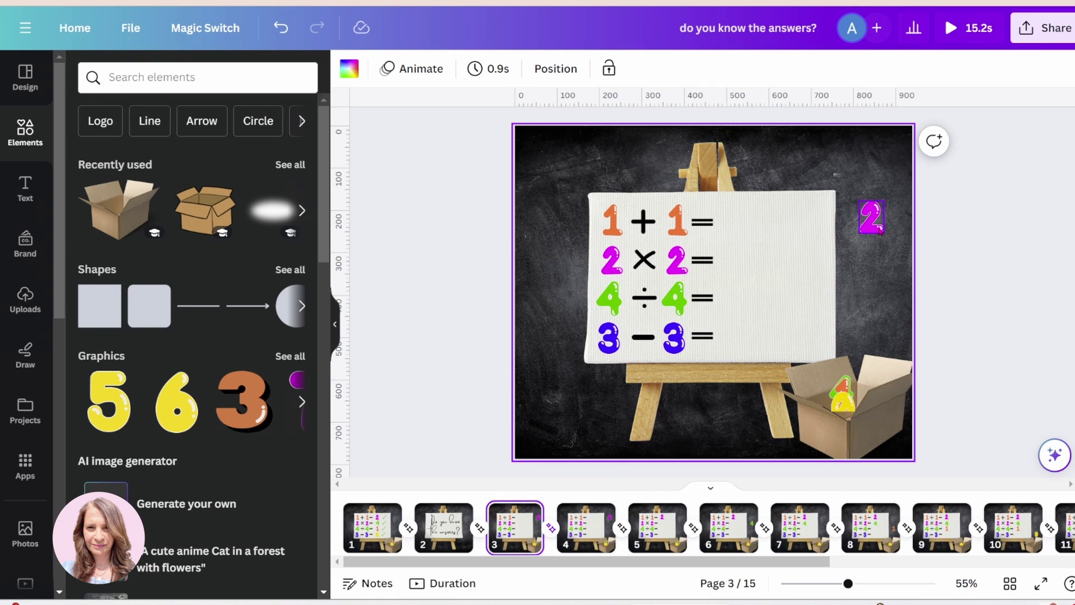
left_click(871, 217)
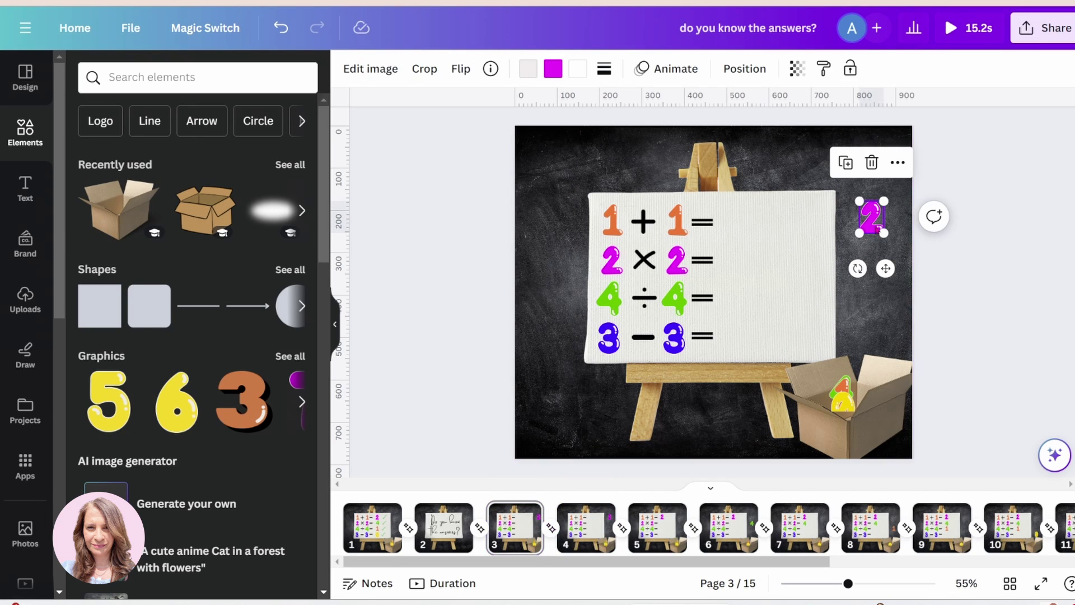
left_click(871, 162)
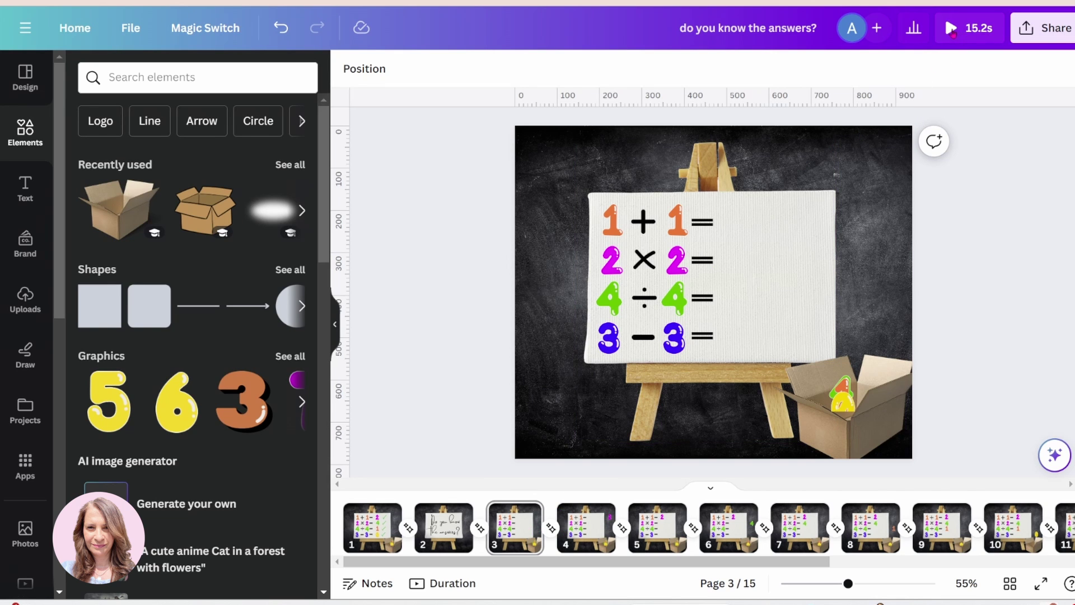
left_click(951, 28)
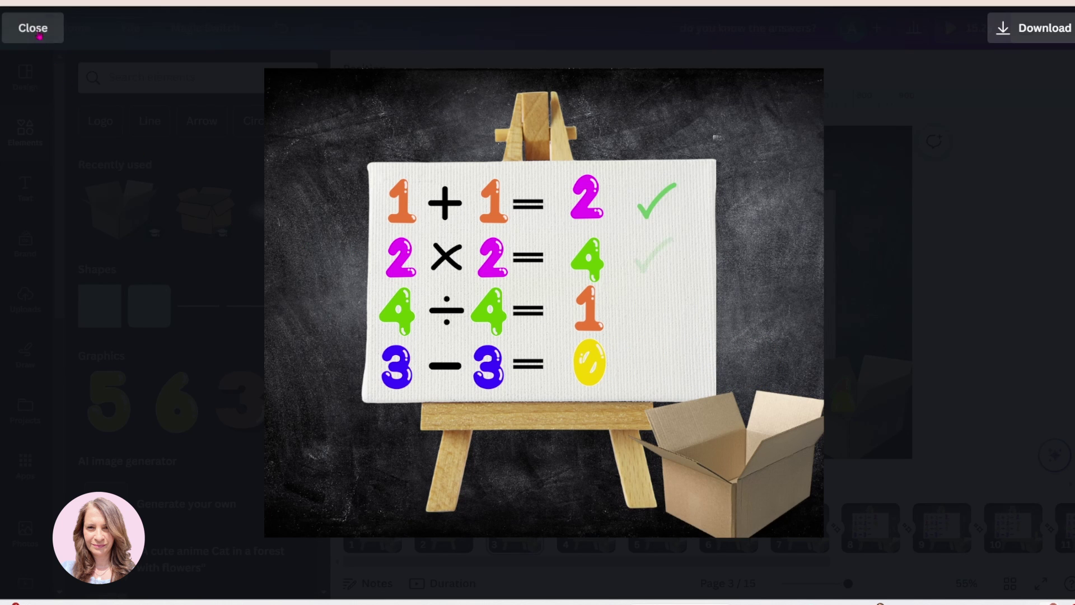
key("Escape")
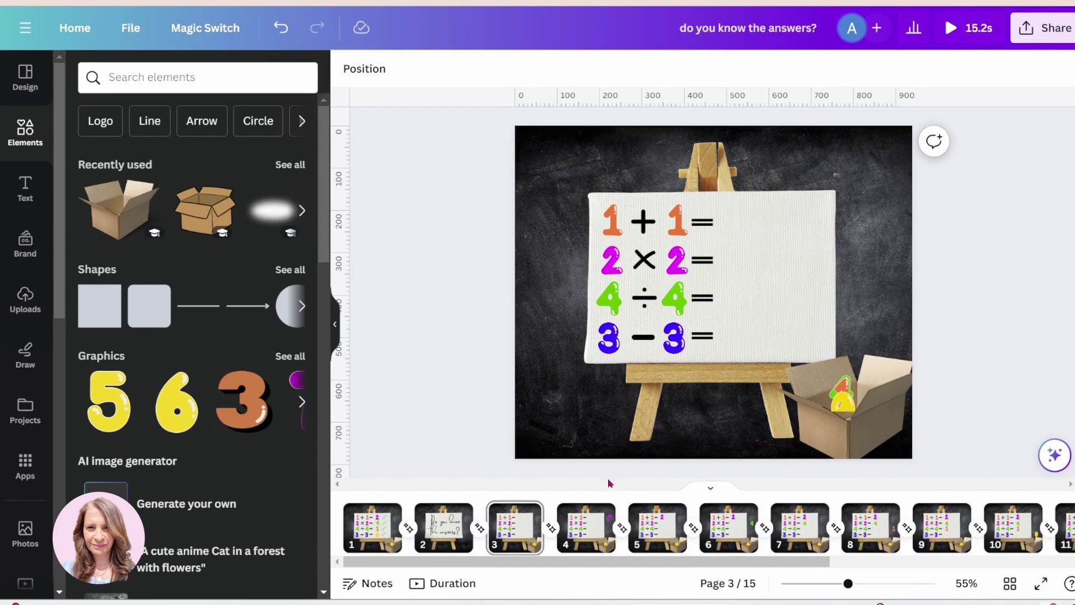
Undo on page 3 to restore the pink 2 and drop the copied page, then replay the preview.
left_click(594, 533)
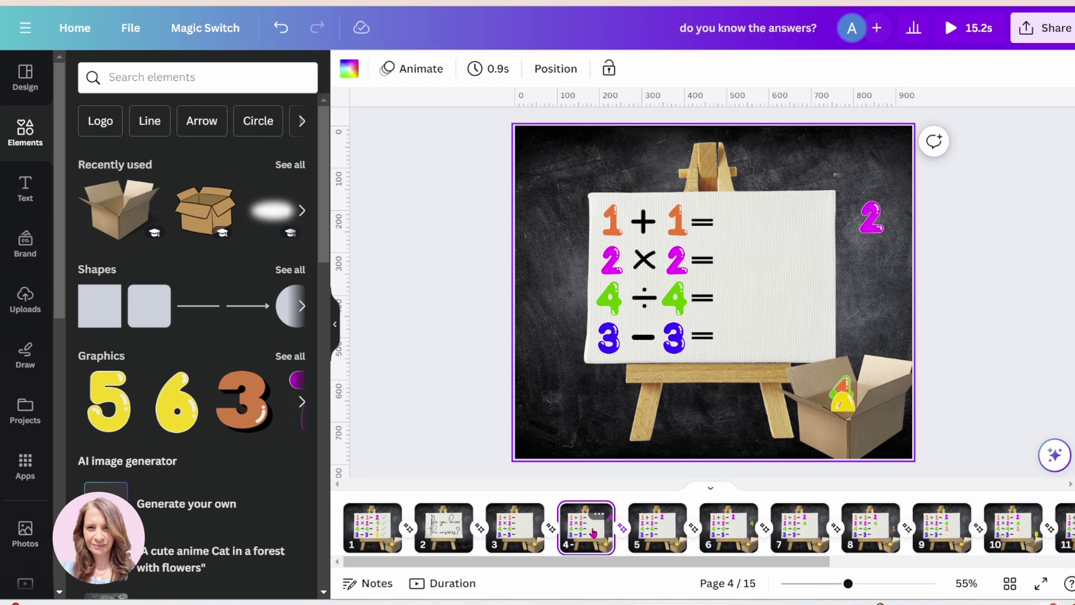
left_click(516, 529)
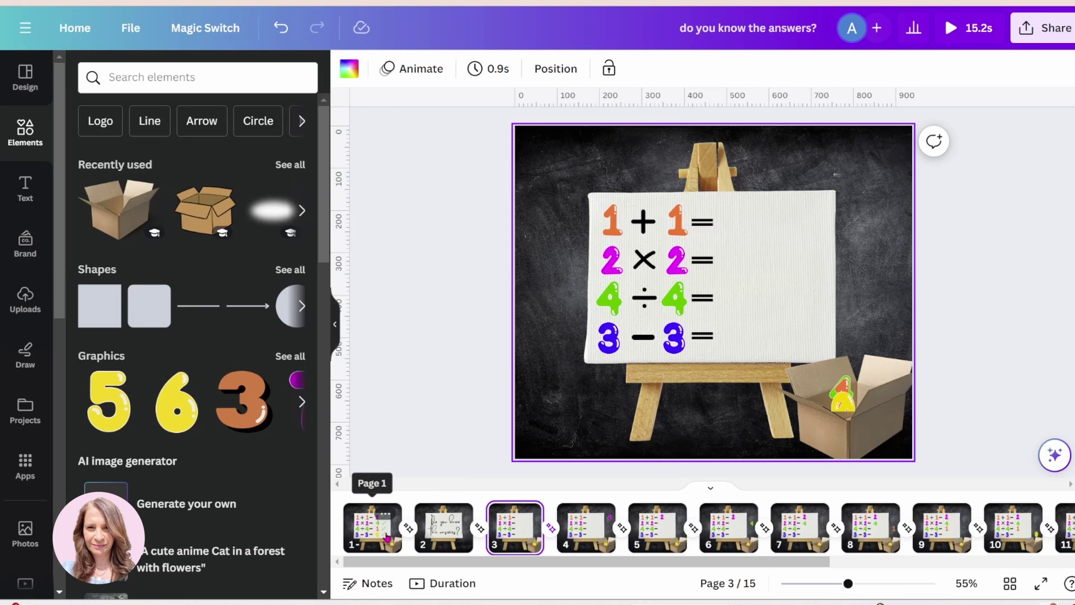
key("ctrl+z")
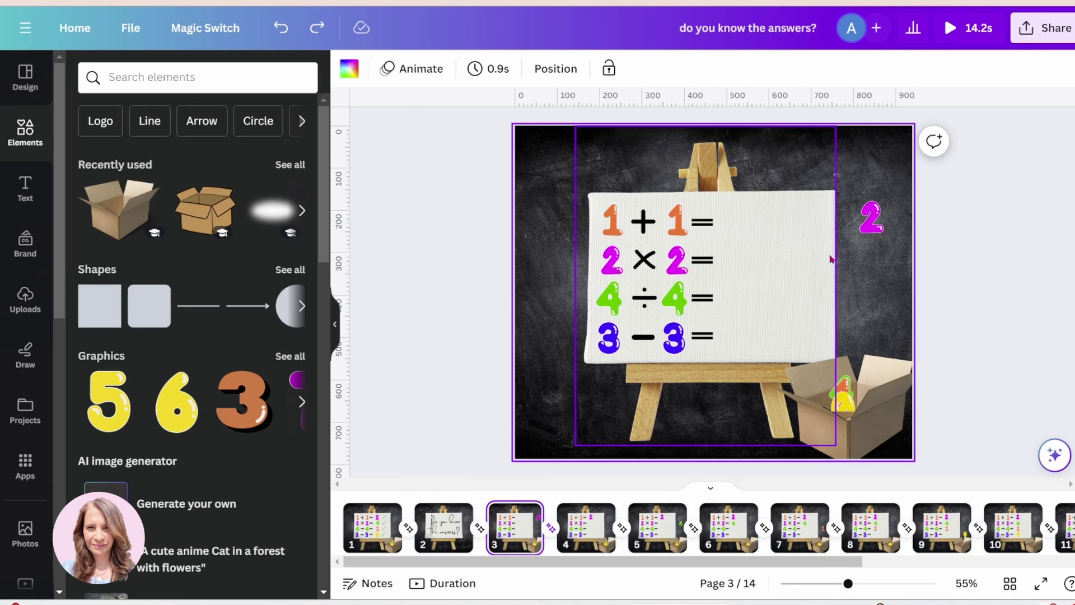
left_click(952, 31)
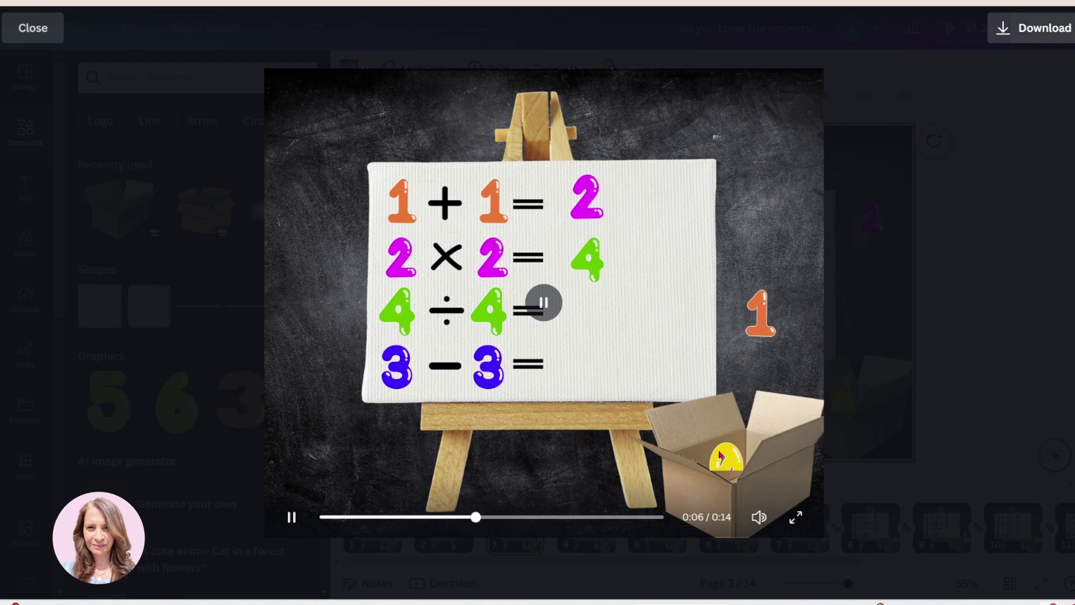
left_click(26, 32)
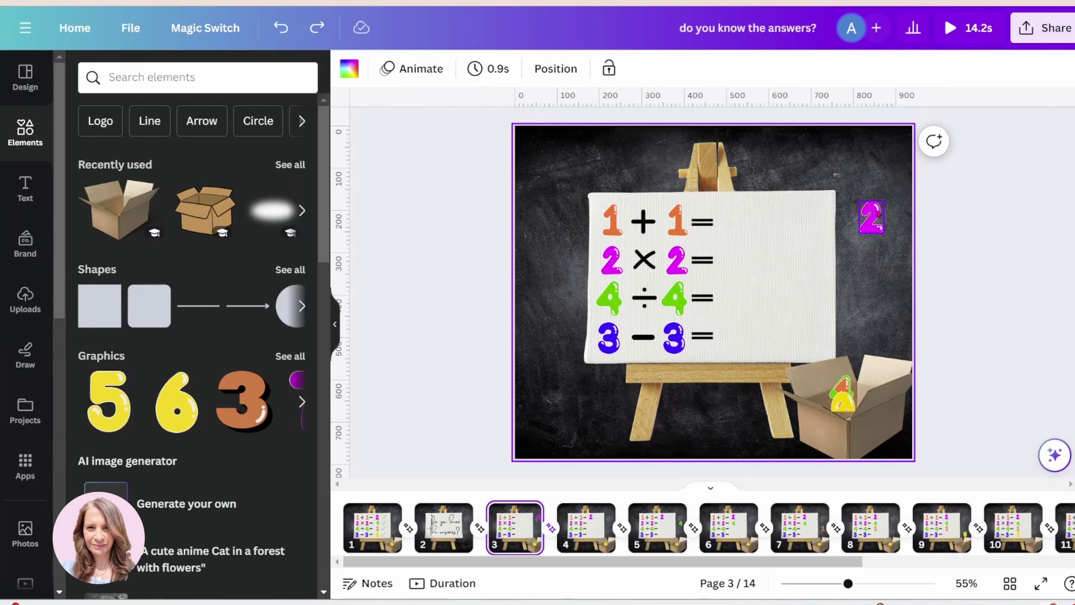
Tuck the pink 2 inside the cardboard box on page 3 and duplicate the page.
left_click_drag(871, 216, 849, 382)
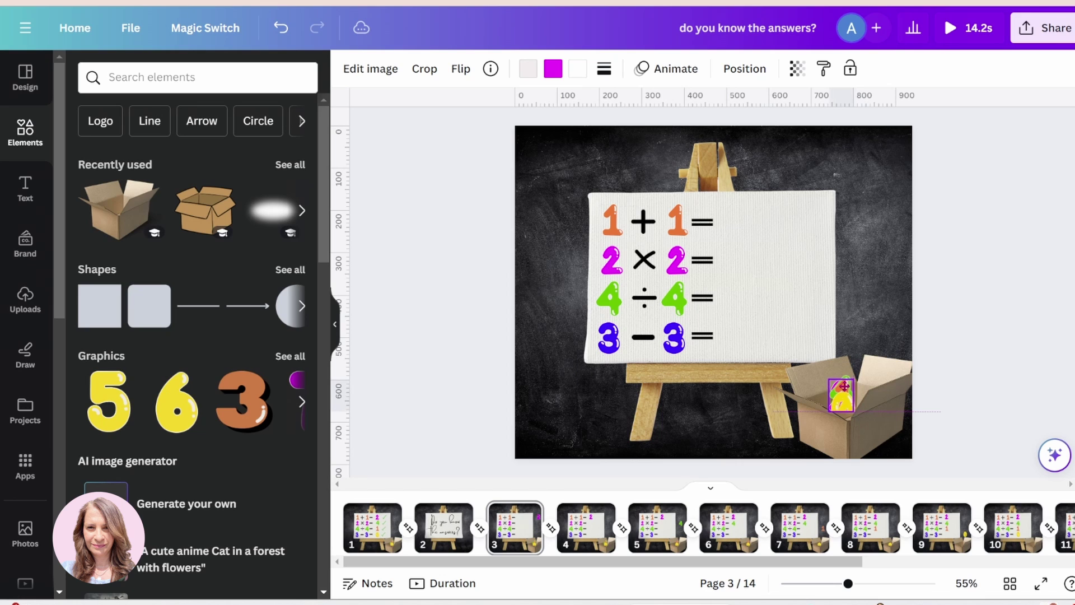
left_click_drag(841, 385, 842, 385)
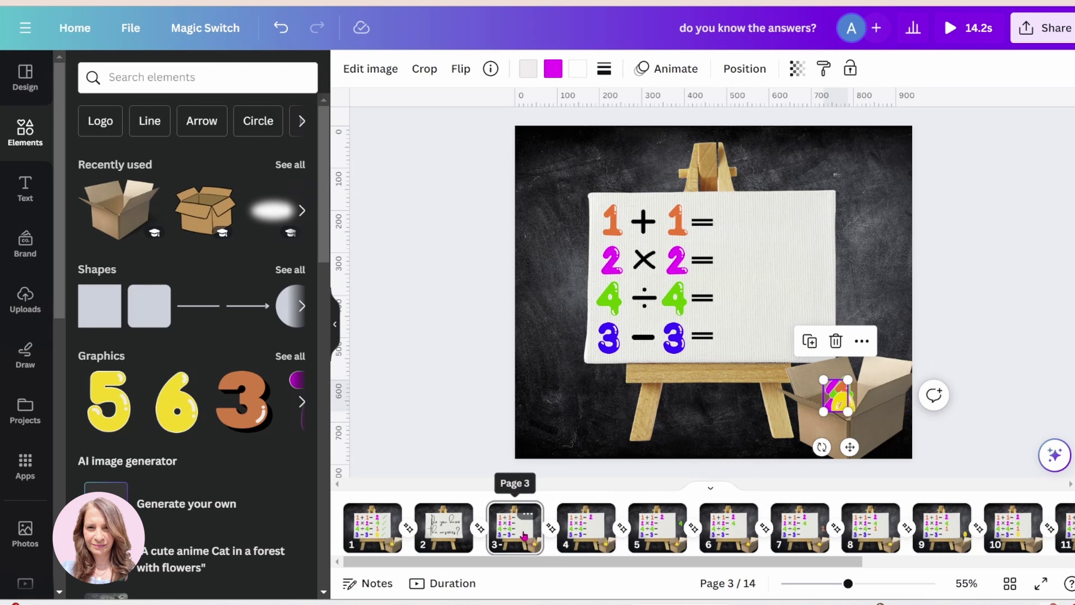
left_click(527, 513)
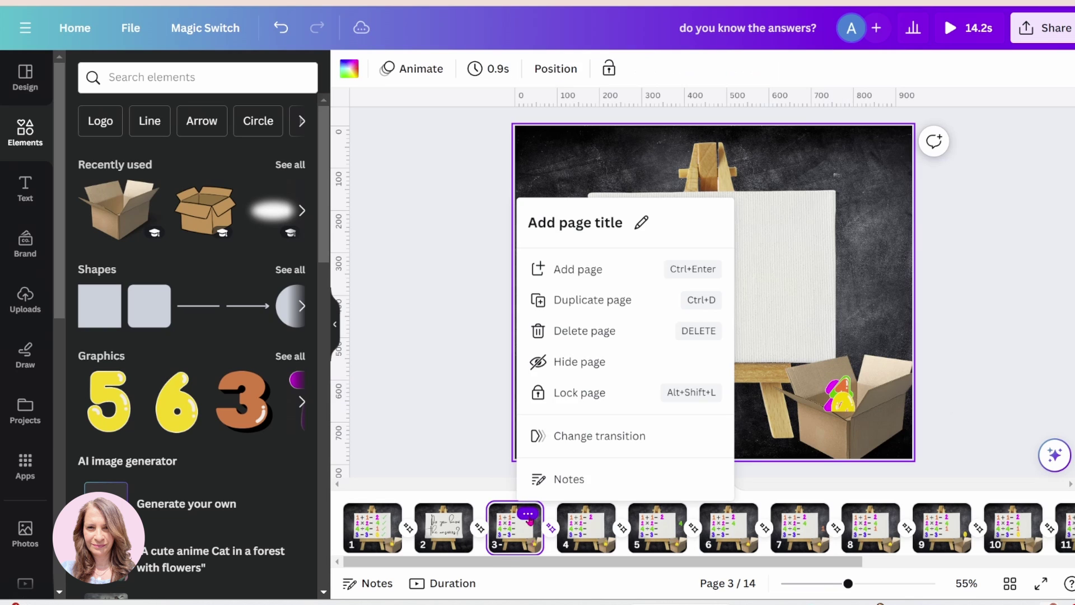
left_click(570, 299)
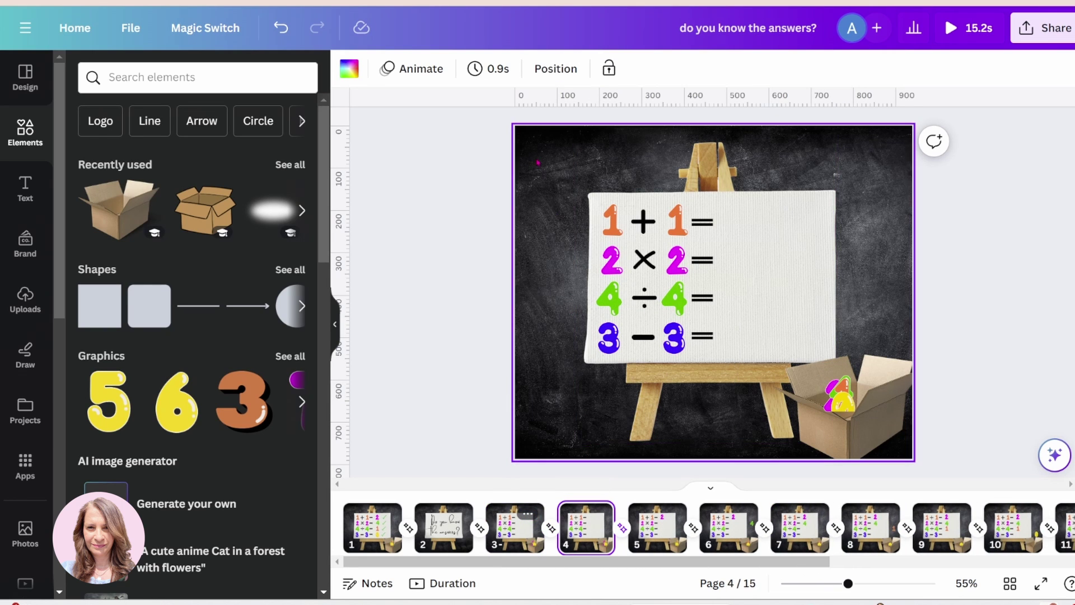
On page 4, select the hidden 2 via Layers, lift it beside the easel's upper right, and preview.
left_click(548, 69)
left_click(245, 370)
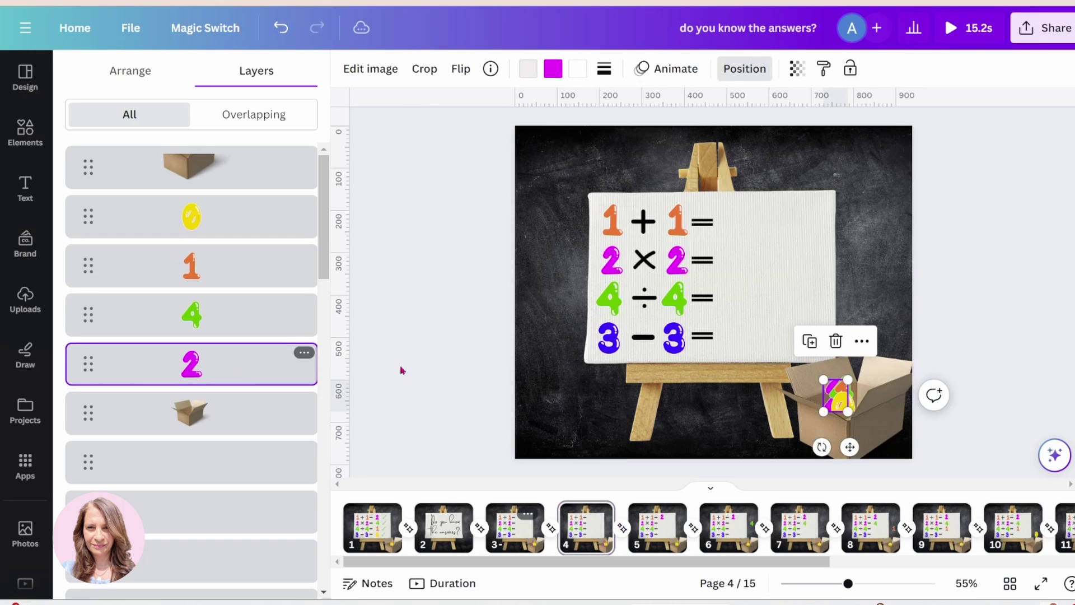
left_click_drag(849, 447, 878, 268)
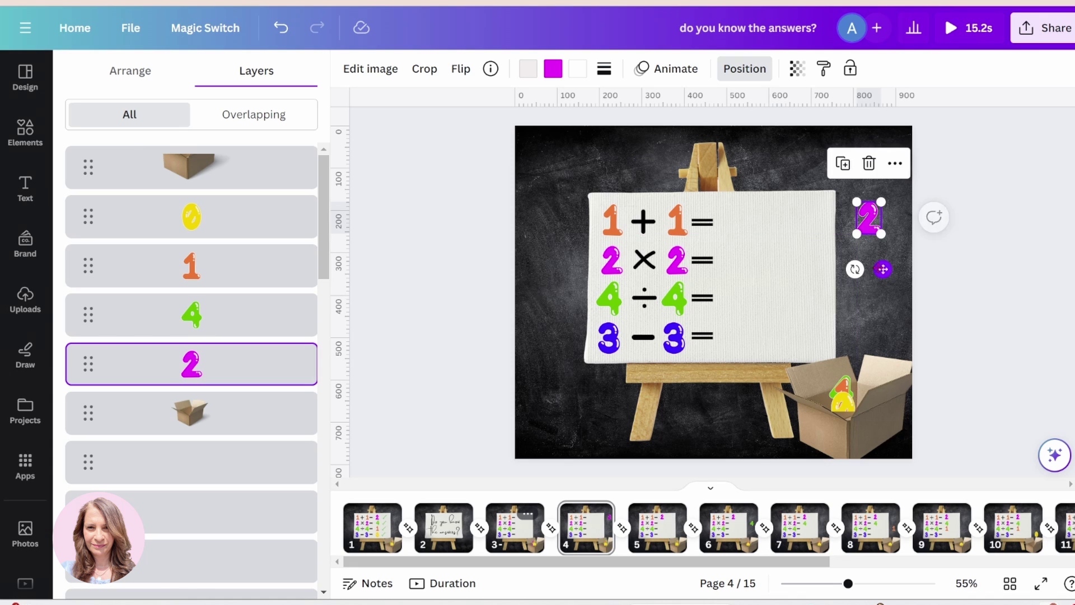
left_click(952, 30)
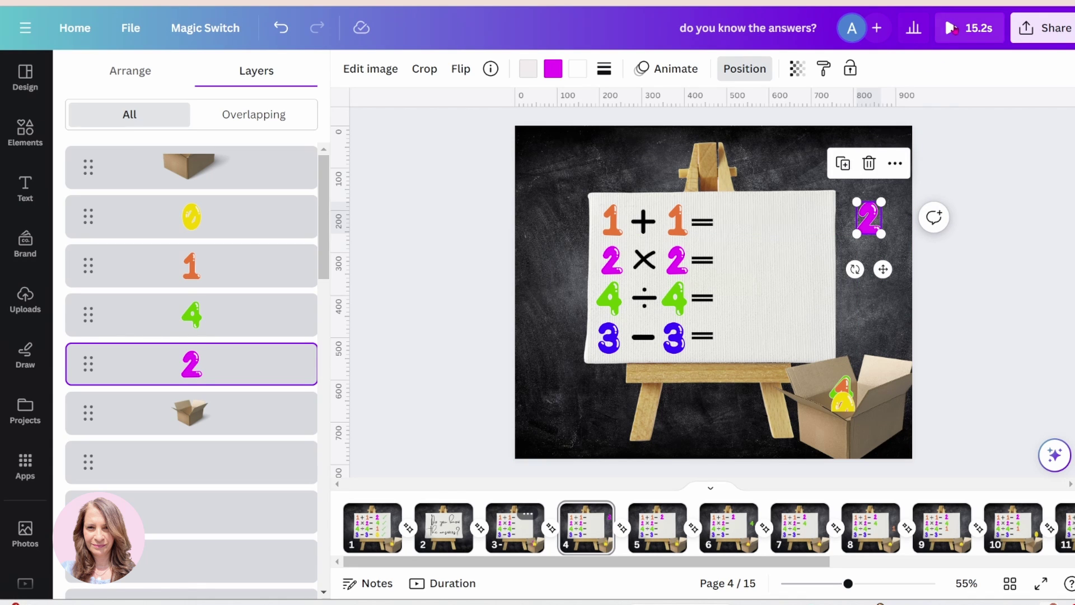